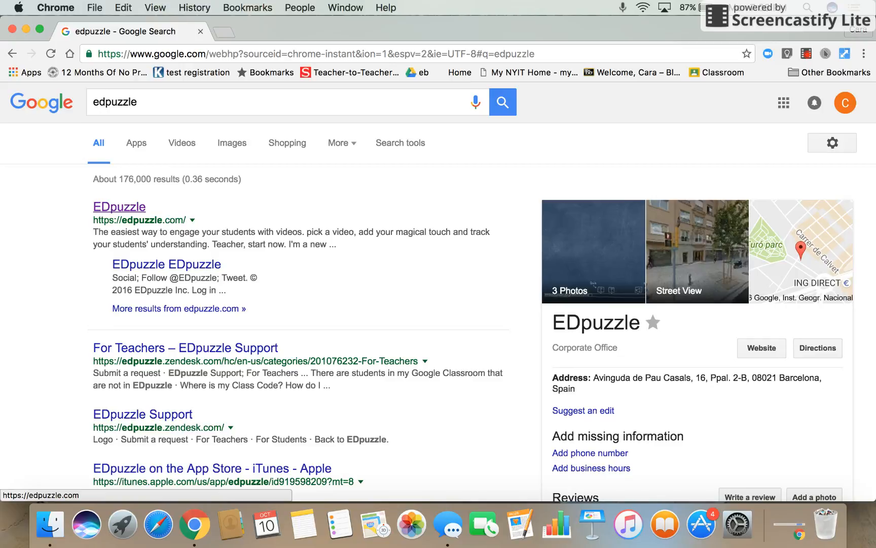
# - Open the EDpuzzle site from the search results and look over the list of classes and the LCCA assignments
pyautogui.click(120, 206)
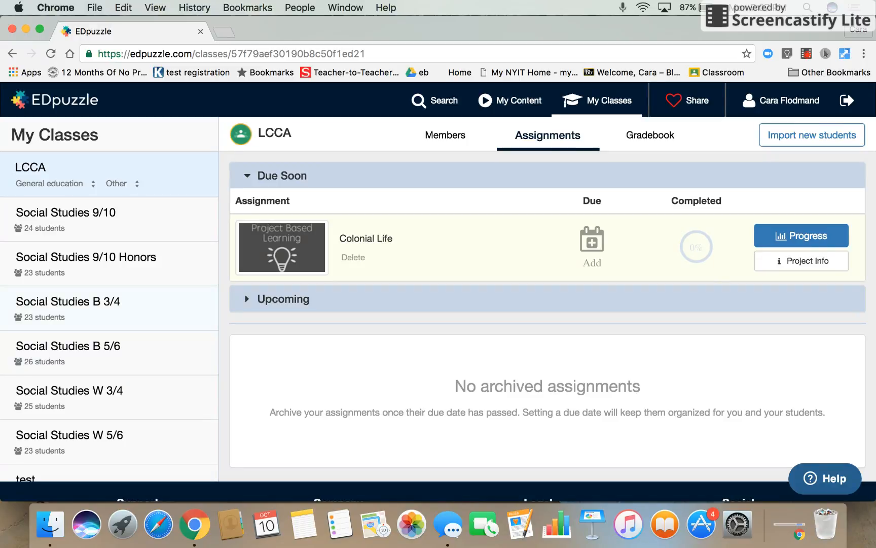
pyautogui.scroll(-5, 109, 299)
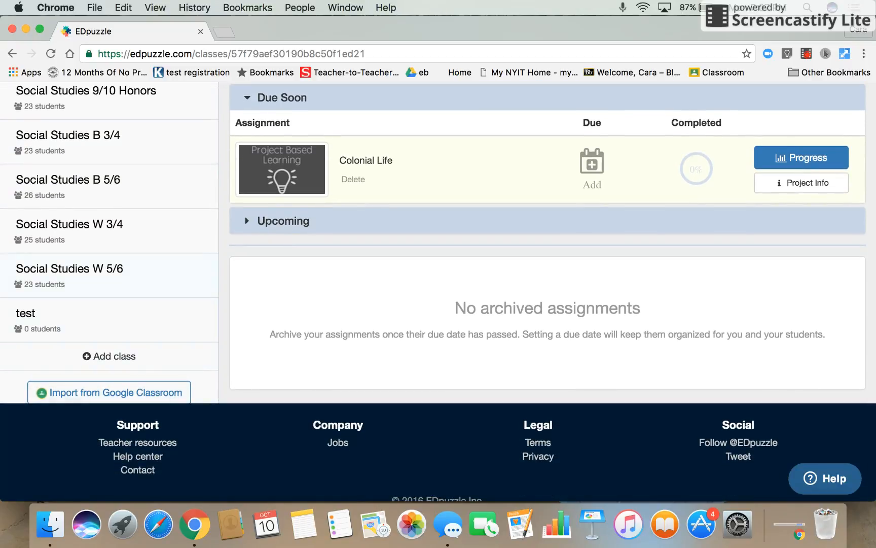
pyautogui.scroll(5, 110, 244)
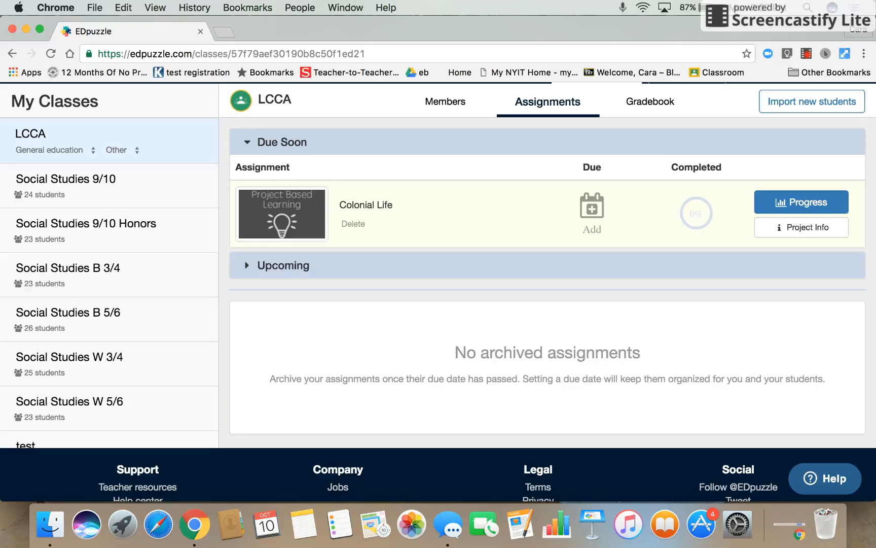
pyautogui.scroll(2, 439, 291)
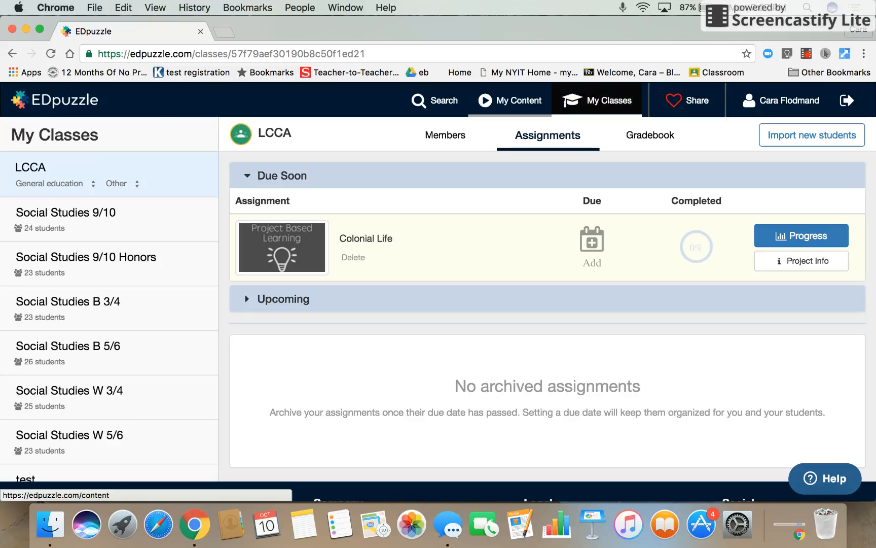
# - Go to the personal content library and start creating a new video
pyautogui.click(510, 100)
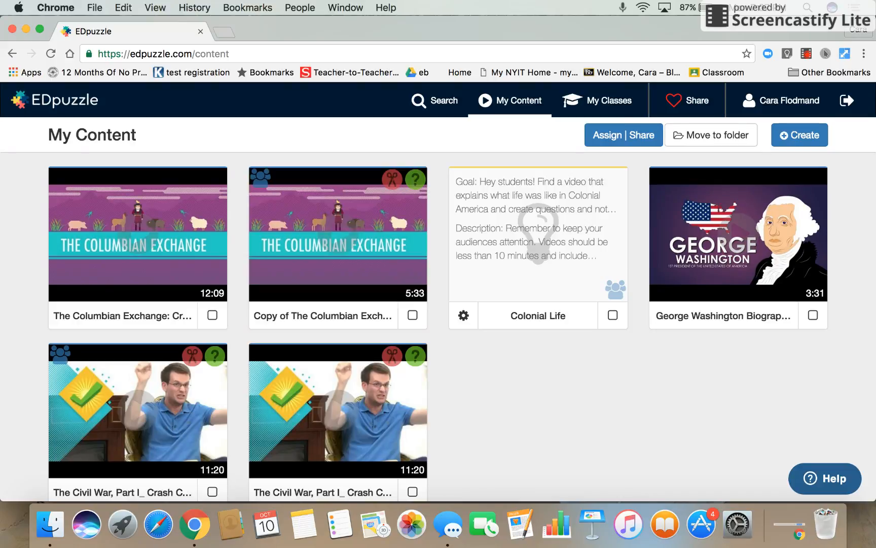
pyautogui.click(800, 135)
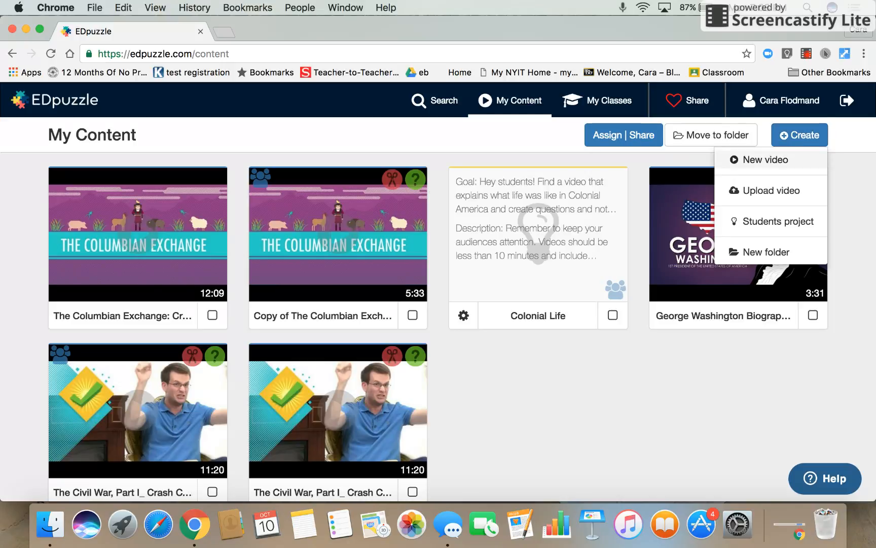
pyautogui.click(765, 160)
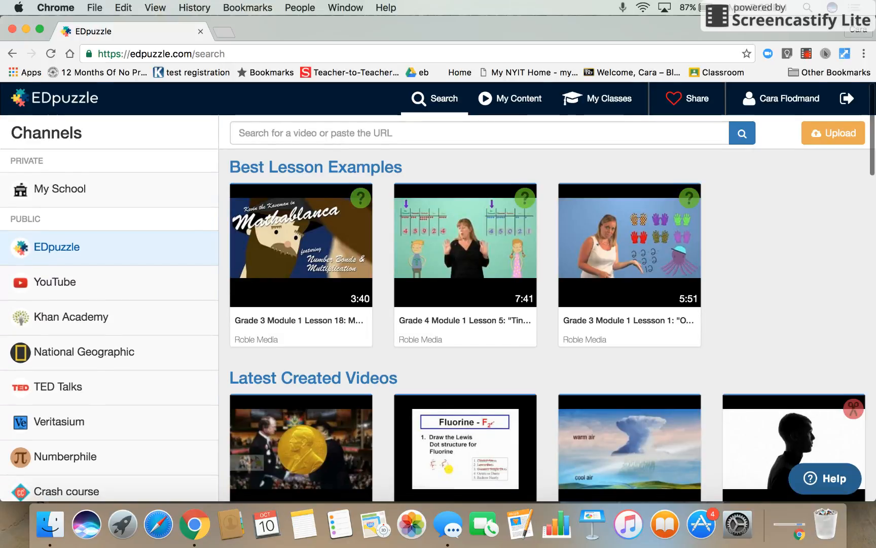
# - Examine the available video channels, the best lesson examples and the latest created videos
pyautogui.scroll(-3, 438, 293)
pyautogui.scroll(2, 438, 292)
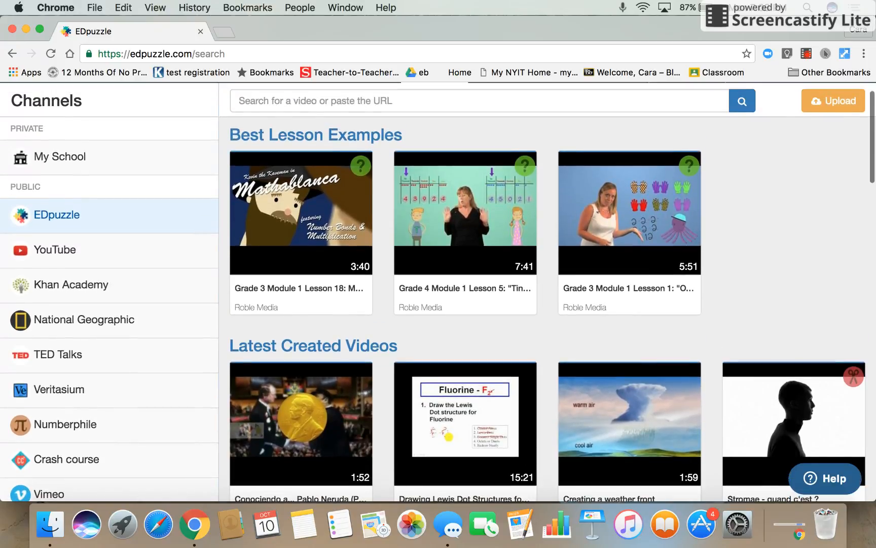
pyautogui.scroll(1, 438, 292)
pyautogui.scroll(-1, 439, 292)
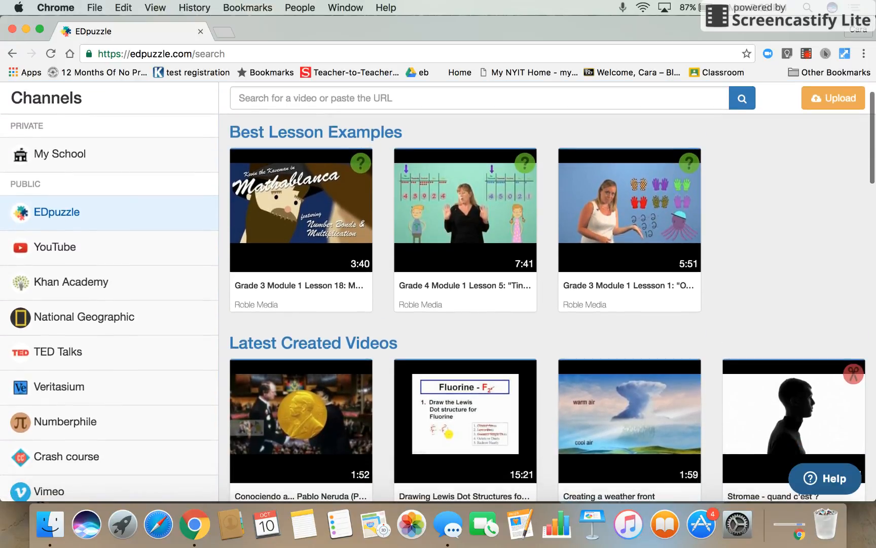
pyautogui.moveTo(301, 210)
pyautogui.scroll(1, 438, 292)
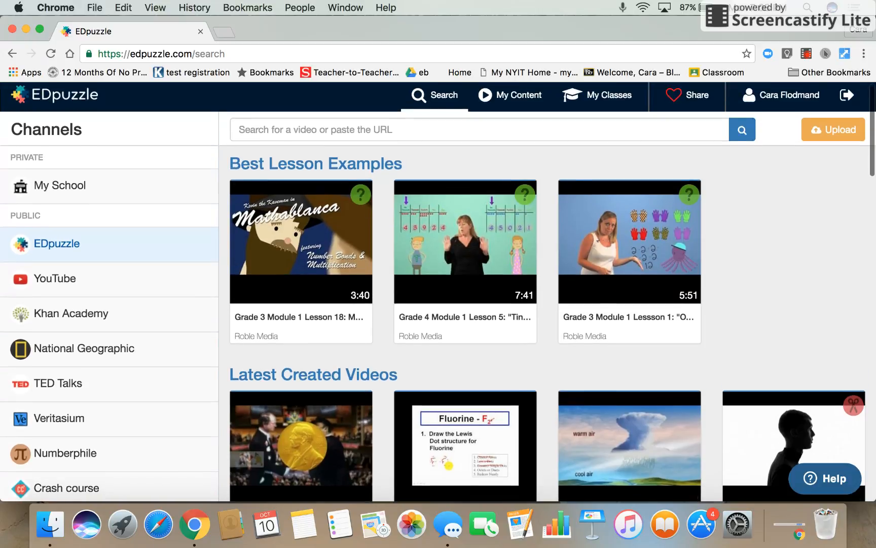
pyautogui.scroll(-1, 438, 292)
pyautogui.scroll(1, 438, 292)
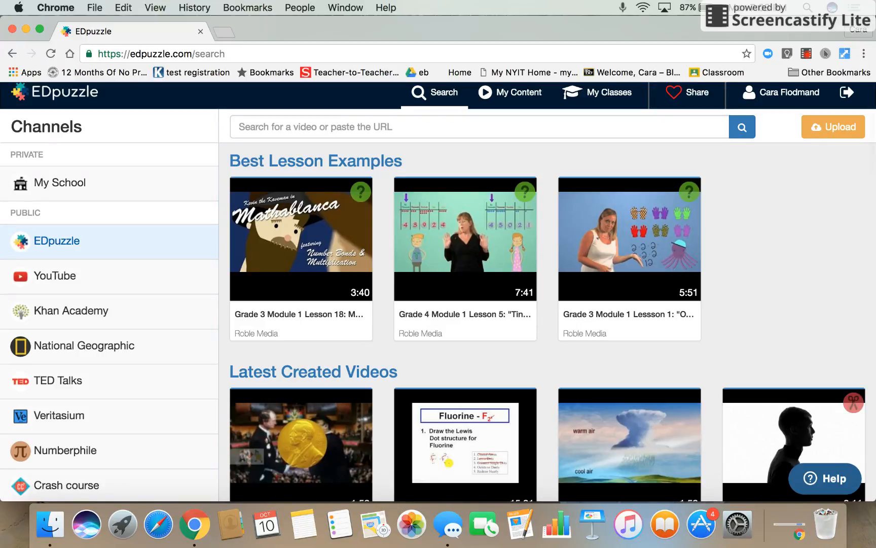
pyautogui.scroll(-2, 438, 292)
pyautogui.scroll(-2, 439, 293)
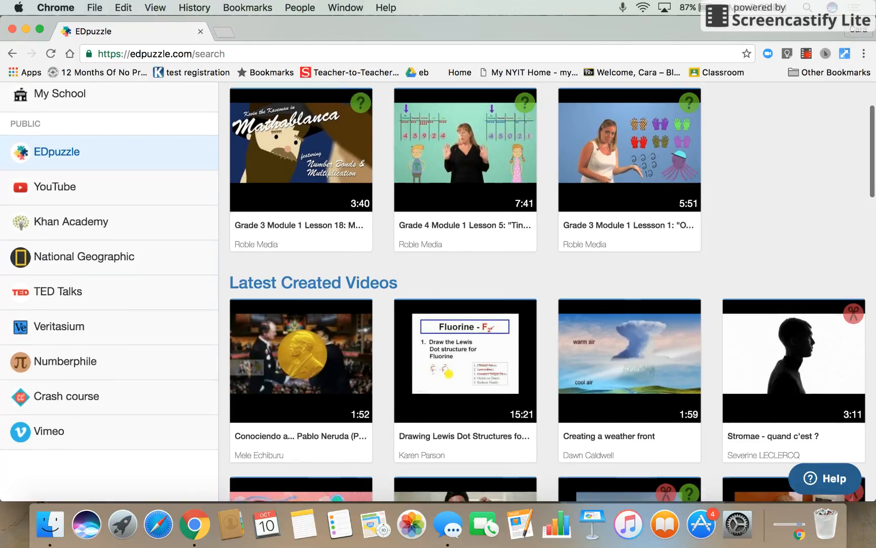
pyautogui.scroll(4, 438, 292)
pyautogui.scroll(-4, 438, 292)
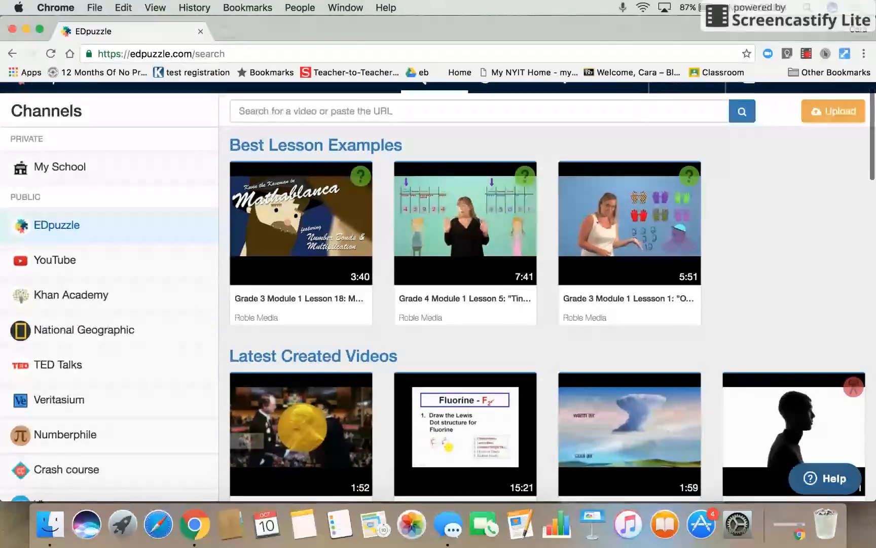
pyautogui.scroll(1, 439, 292)
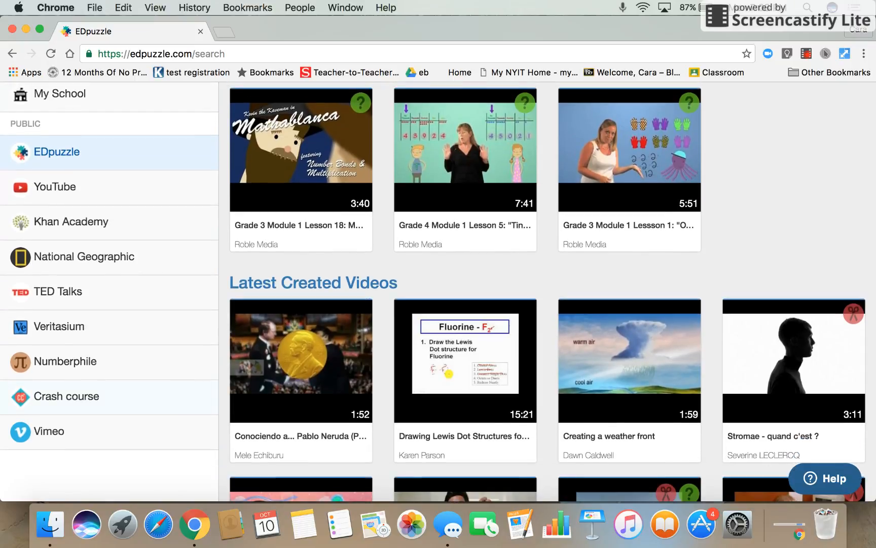
# - Browse the Crash course channel and choose to use The Columbian Exchange video as the basis for a lesson
pyautogui.click(66, 396)
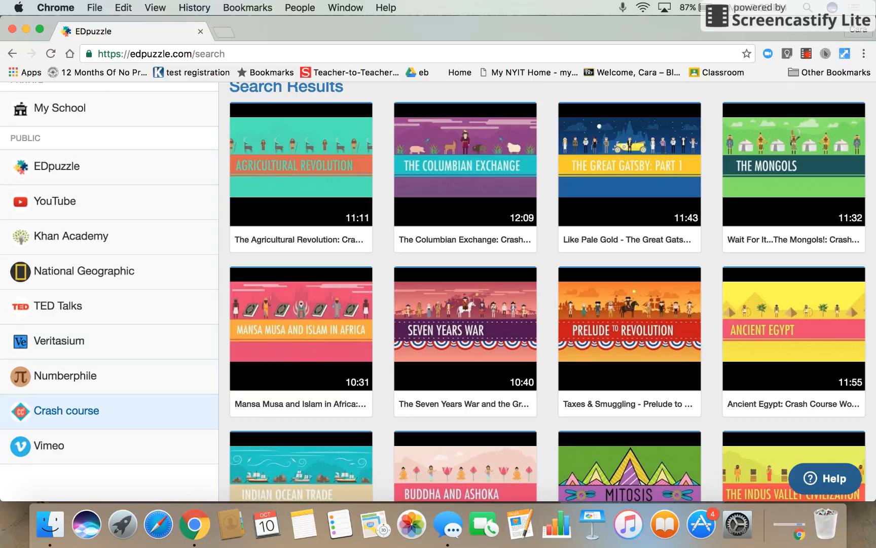
pyautogui.scroll(-2, 438, 292)
pyautogui.scroll(4, 439, 292)
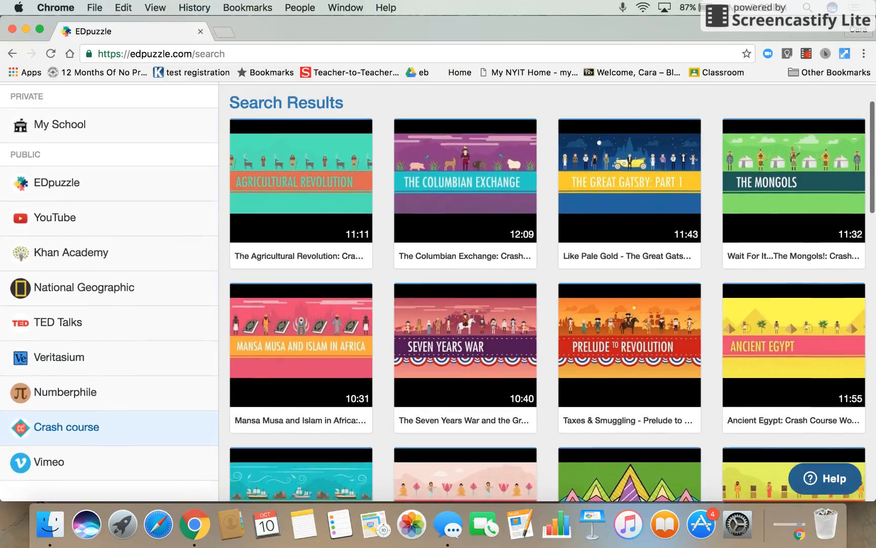
pyautogui.scroll(1, 438, 292)
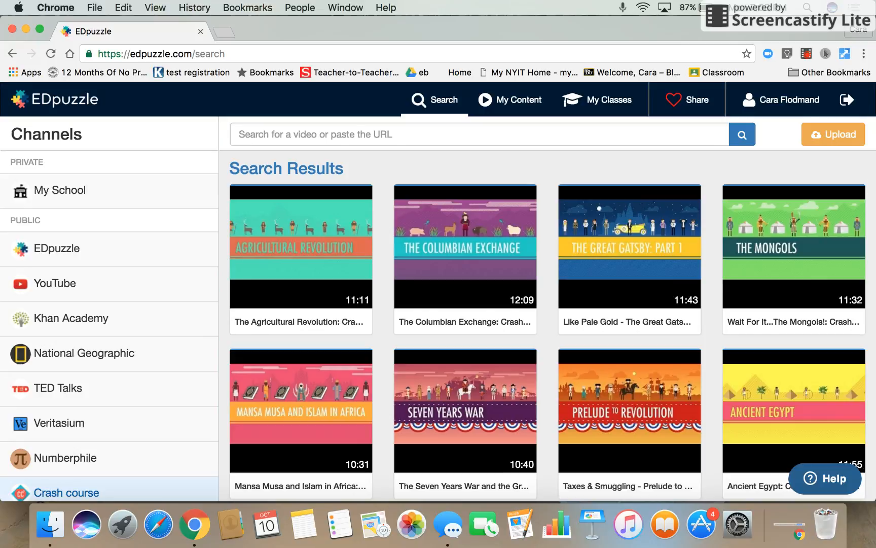
pyautogui.scroll(-2, 438, 292)
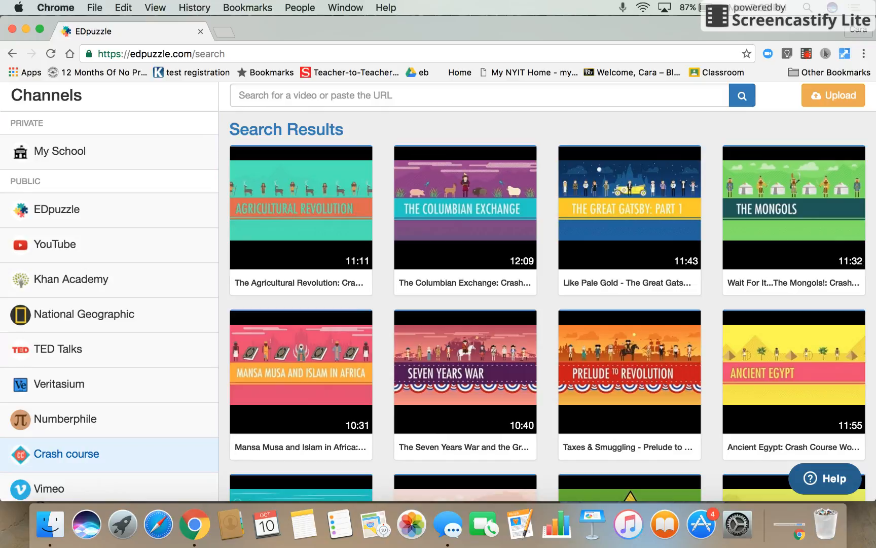
pyautogui.scroll(-1, 439, 292)
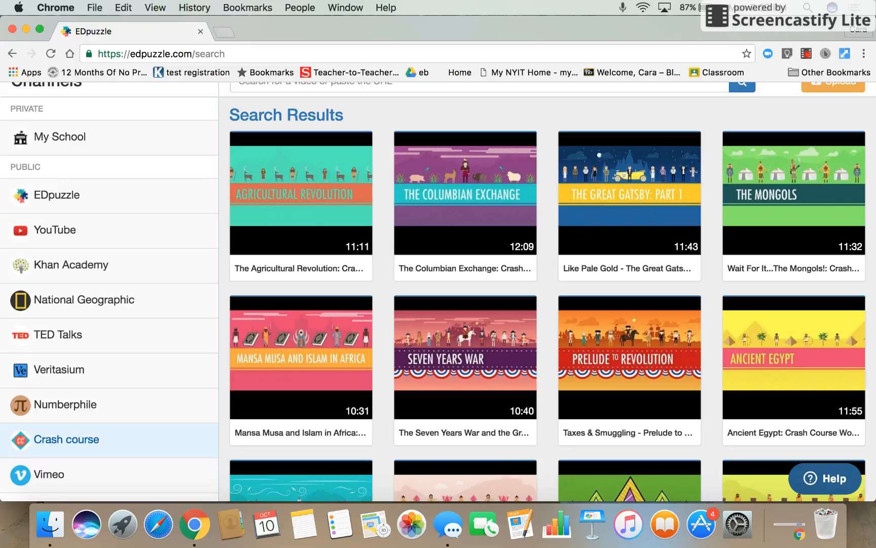
pyautogui.moveTo(466, 192)
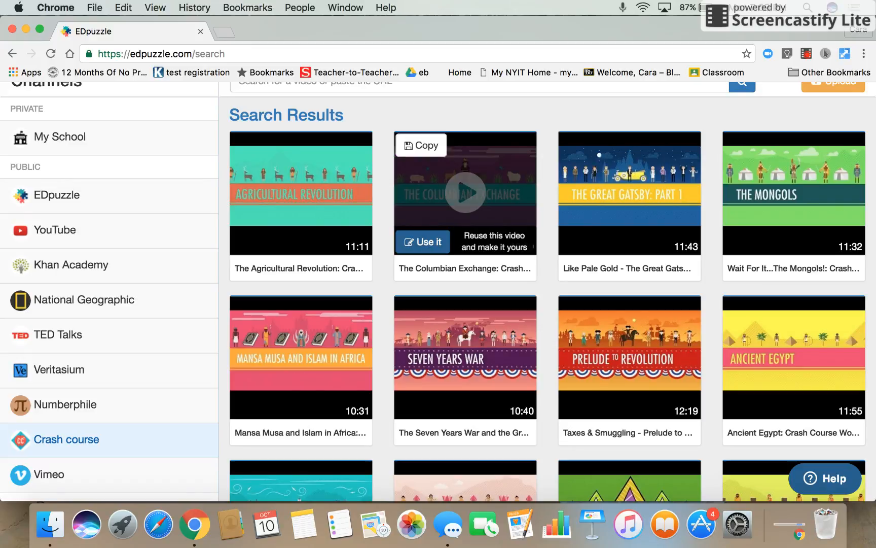
pyautogui.click(423, 242)
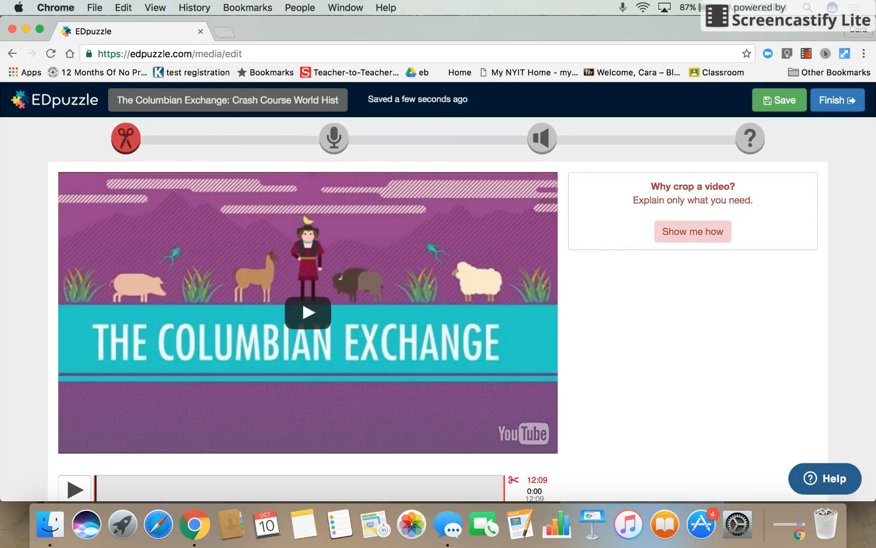
# - Examine the video cropping stage and the start and end handles on its timeline
pyautogui.scroll(-1, 439, 290)
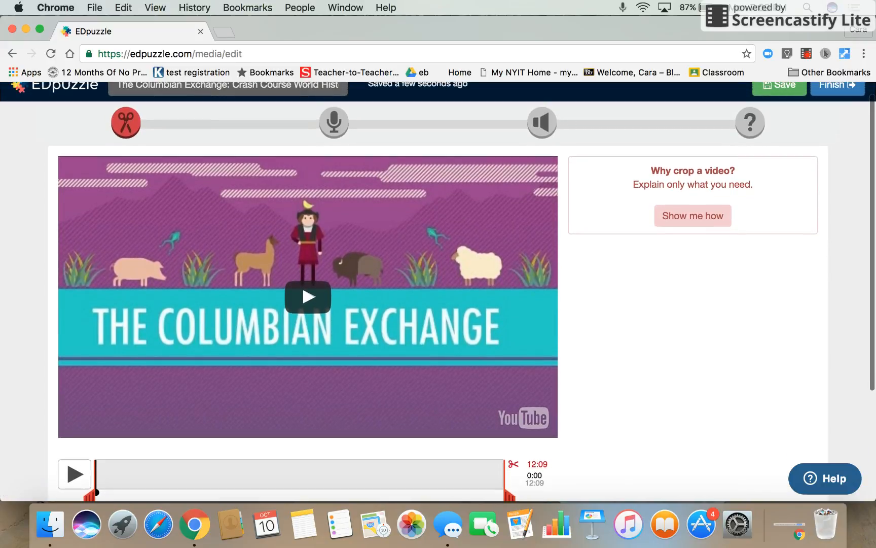
pyautogui.scroll(-1, 438, 291)
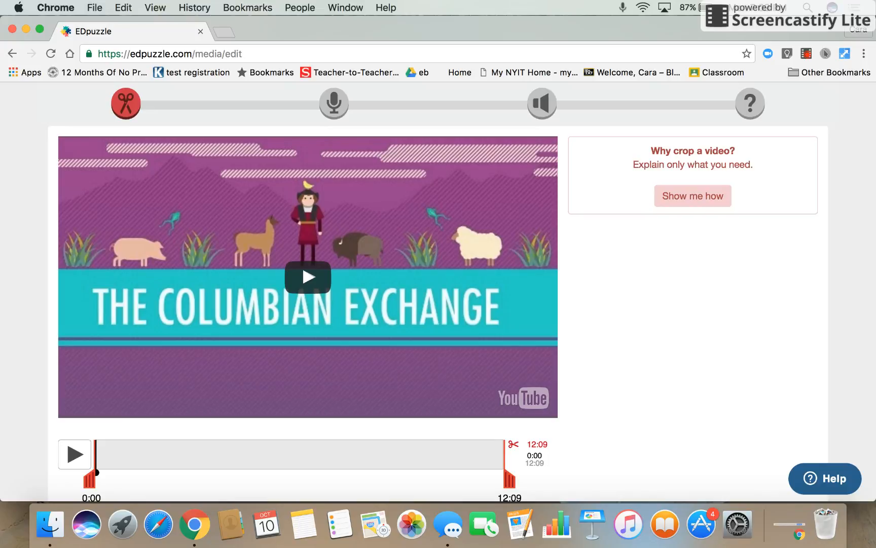
pyautogui.scroll(-1, 438, 291)
pyautogui.scroll(2, 438, 291)
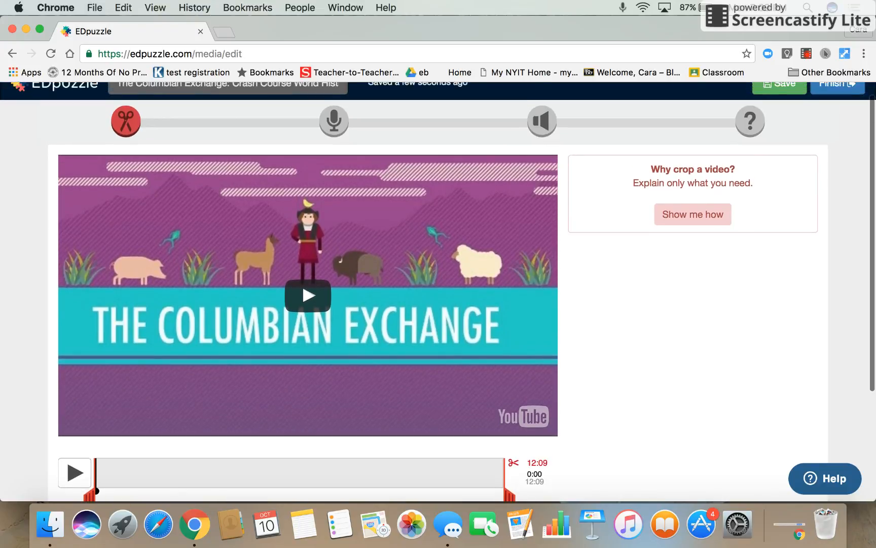
pyautogui.scroll(-1, 439, 290)
pyautogui.scroll(1, 438, 290)
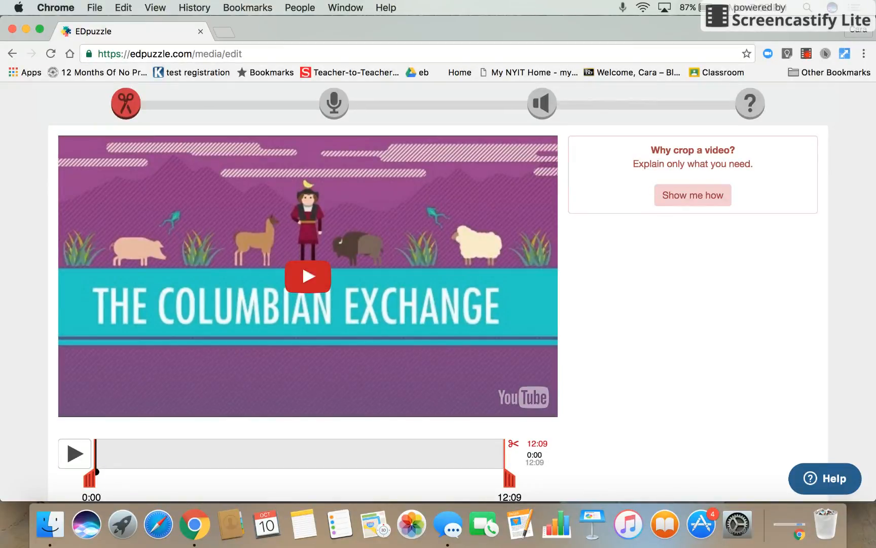
# - Switch to the audio track stage, briefly play and stop the video, and view the recording controls
pyautogui.click(334, 104)
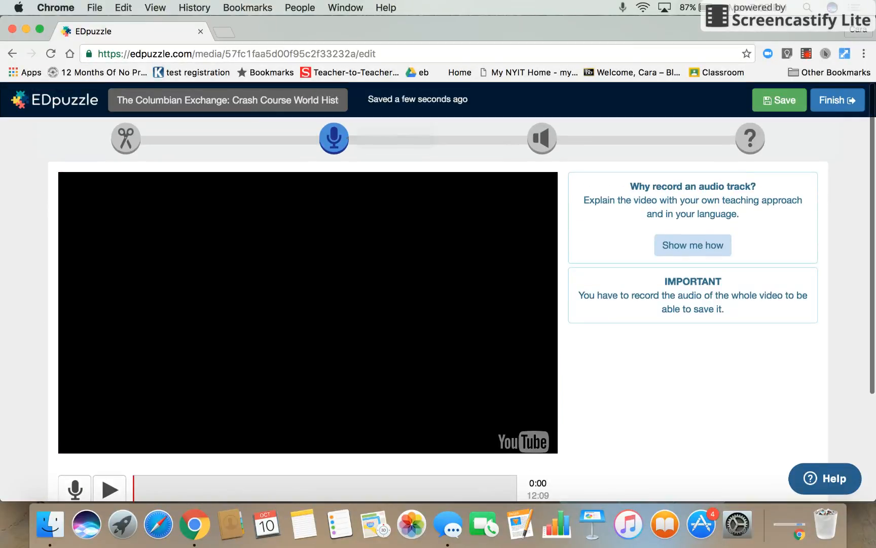
pyautogui.click(309, 306)
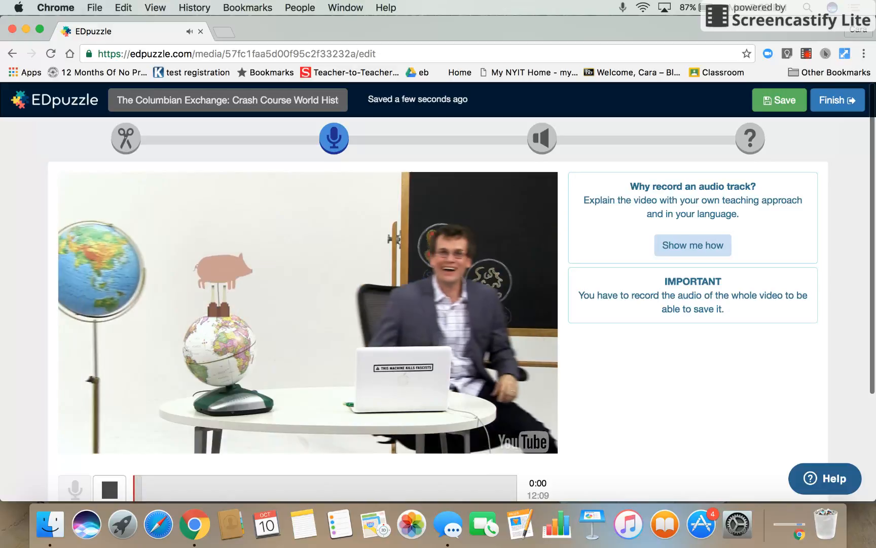
pyautogui.click(110, 490)
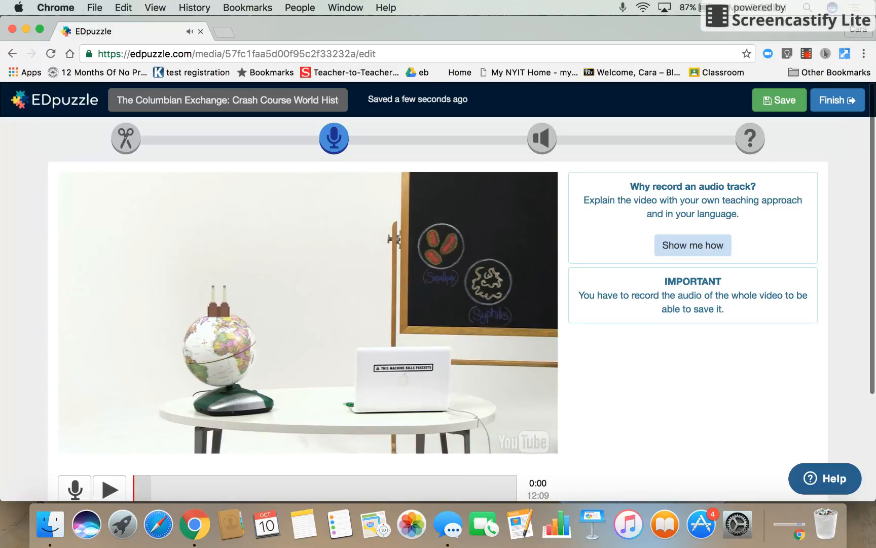
pyautogui.scroll(-2, 439, 304)
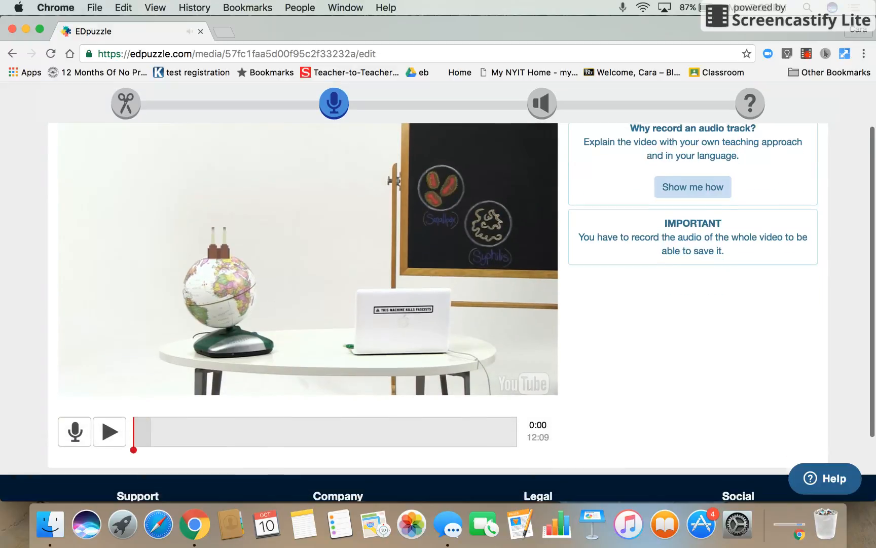
# - Switch to the Audio Notes stage and examine its timeline and note marker
pyautogui.click(542, 122)
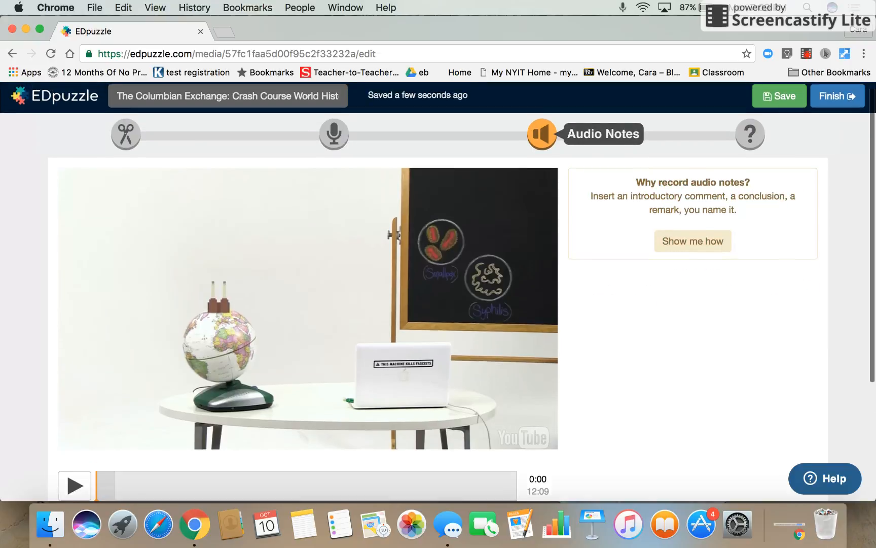
pyautogui.scroll(-2, 438, 305)
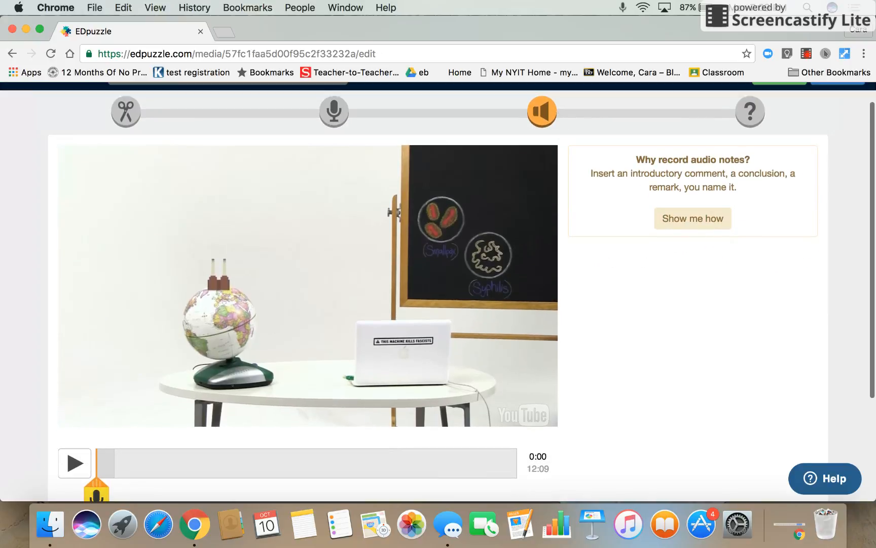
pyautogui.scroll(2, 438, 304)
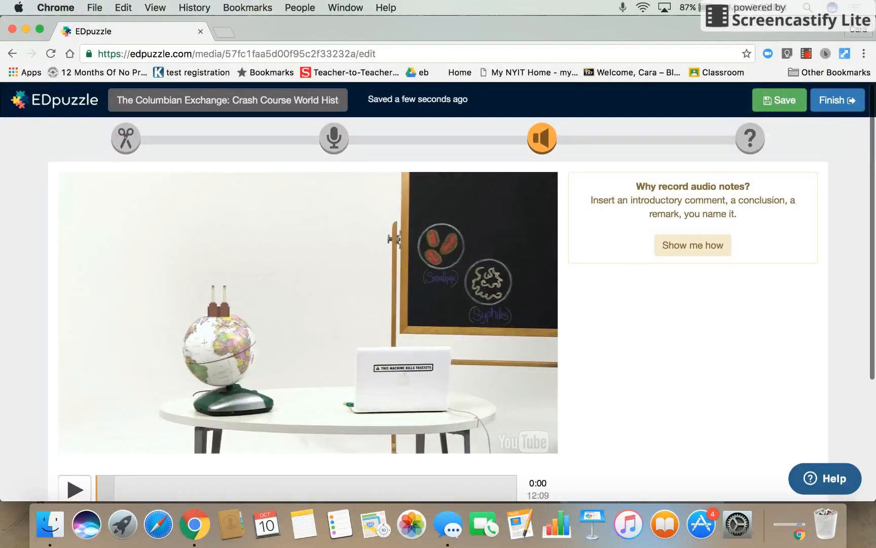
# - Switch to the quizzes stage and insert a blank open-ended question at 0:00 of the video
pyautogui.click(750, 138)
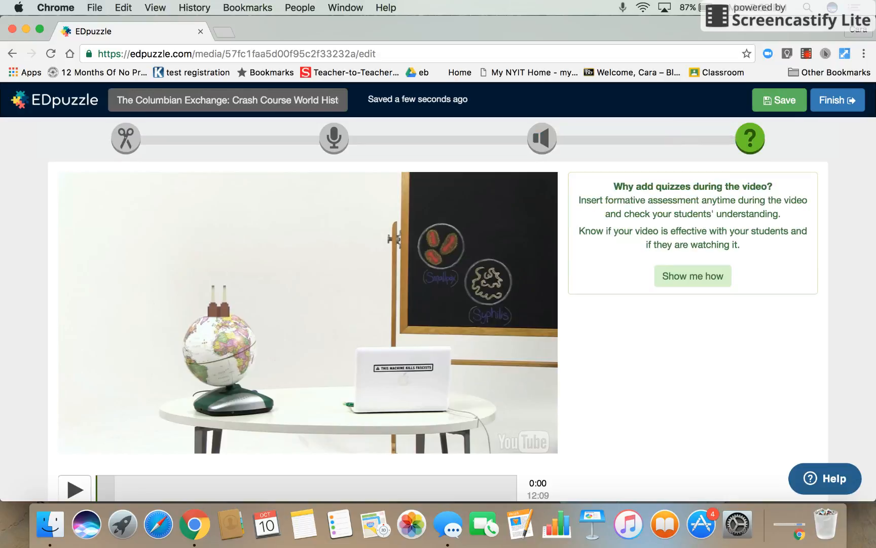
pyautogui.scroll(-2, 751, 138)
pyautogui.scroll(1, 439, 304)
pyautogui.scroll(-1, 439, 304)
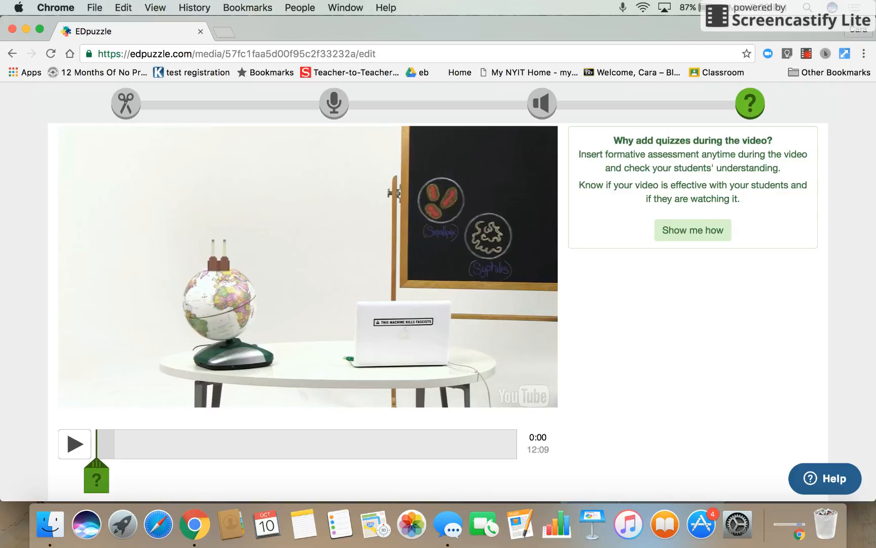
pyautogui.click(97, 480)
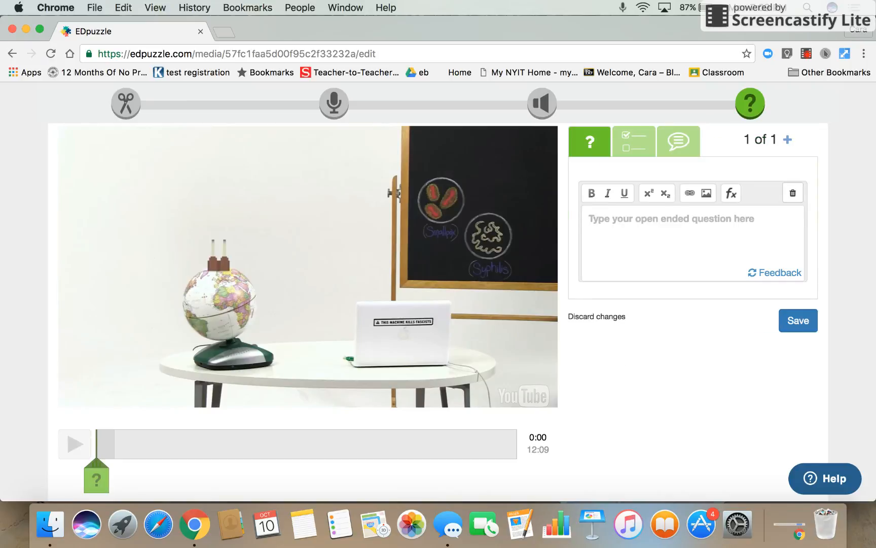
# - Change the blank question at 0:00 to the multiple-choice type, and after viewing it switch to the comment type
pyautogui.scroll(2, 377, 207)
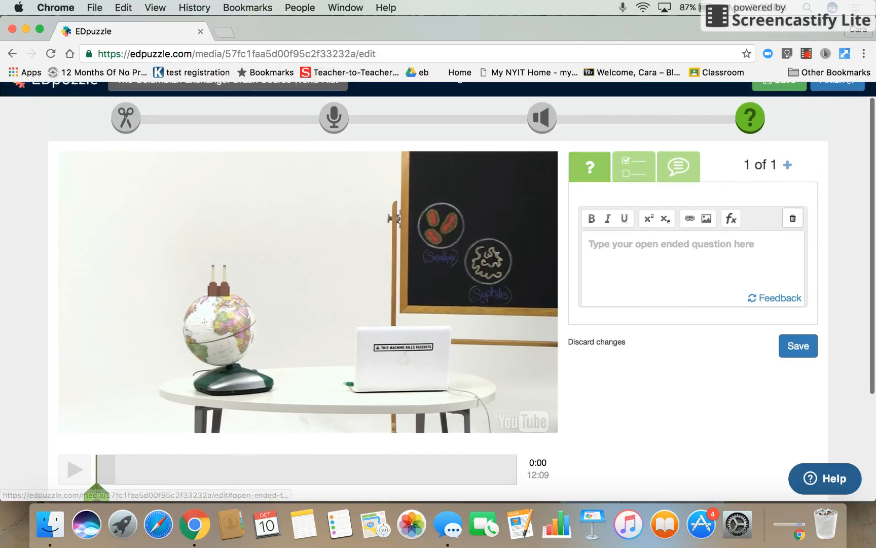
pyautogui.click(634, 166)
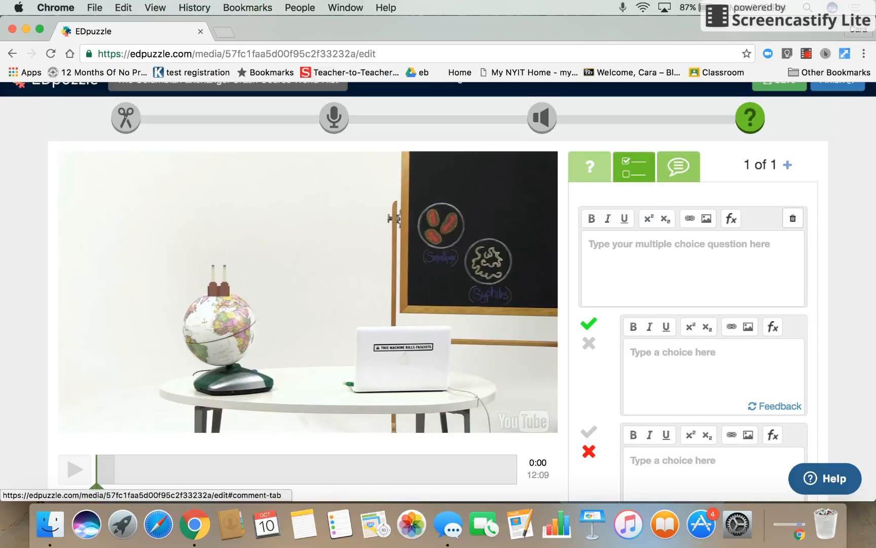
pyautogui.click(679, 167)
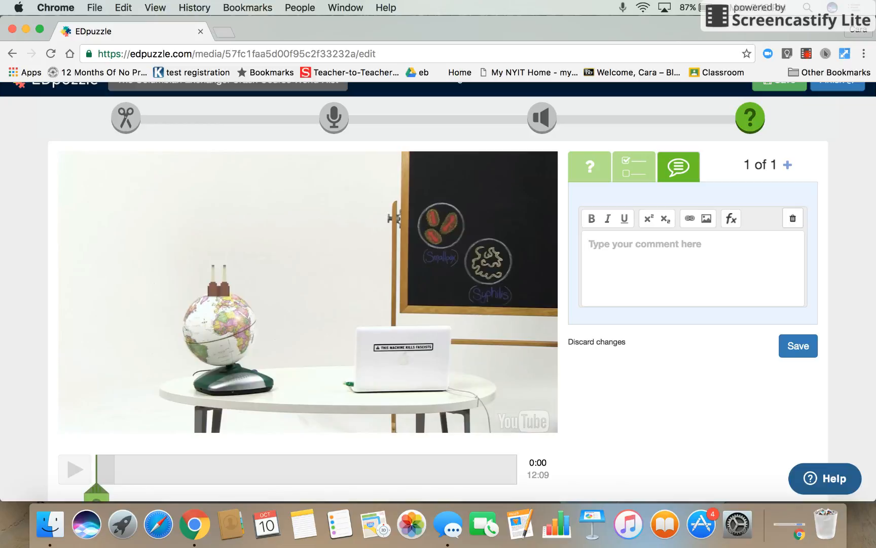
pyautogui.scroll(-1, 439, 292)
pyautogui.scroll(-1, 438, 292)
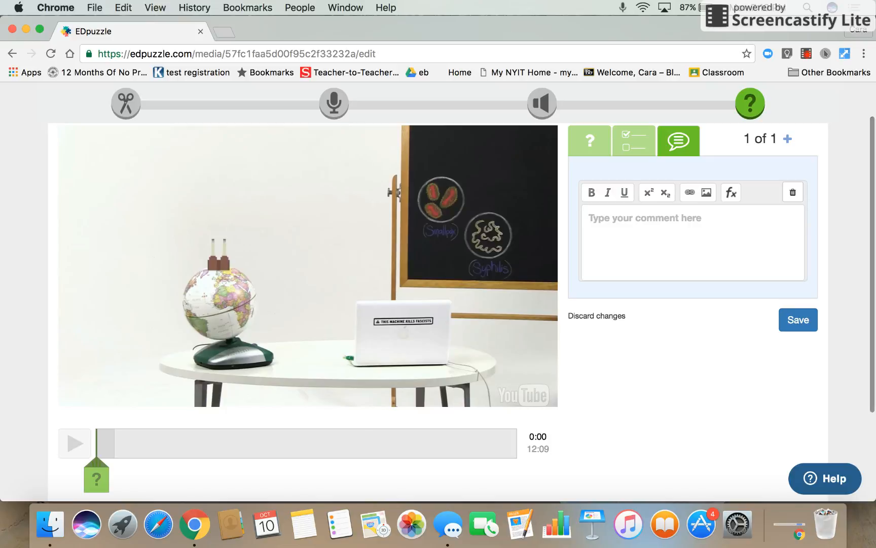
# - Write the comment "John Green is awesome." at 0:00 and save it
pyautogui.write('John G')
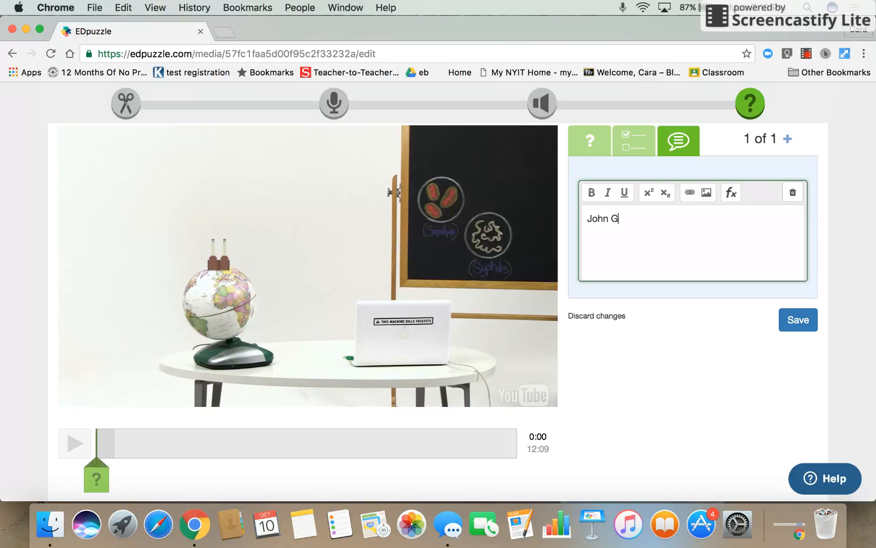
pyautogui.write('reen in awesome.')
pyautogui.click(648, 219)
pyautogui.press('BackSpace')
pyautogui.write('s')
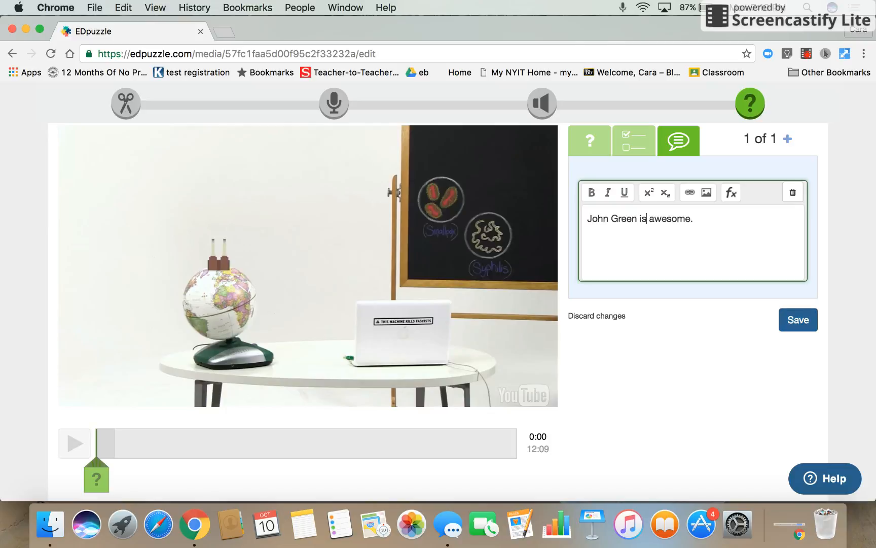
pyautogui.click(798, 320)
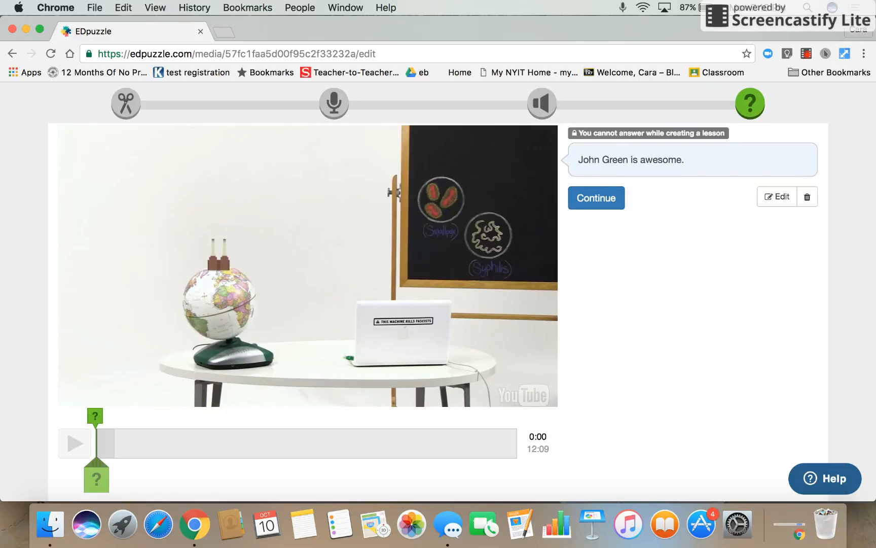
# - Move the video ahead, pause it at 0:31 and insert a blank multiple-choice question there
pyautogui.click(113, 443)
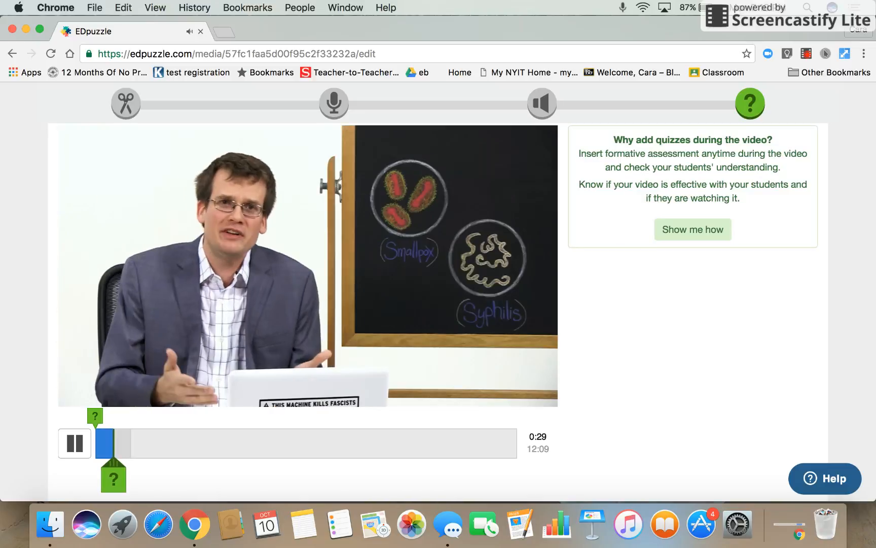
pyautogui.click(75, 444)
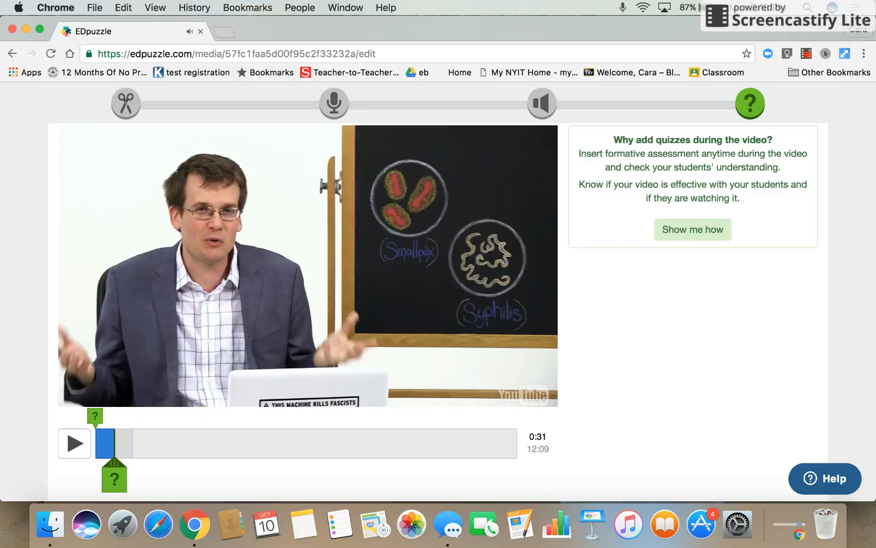
pyautogui.click(114, 479)
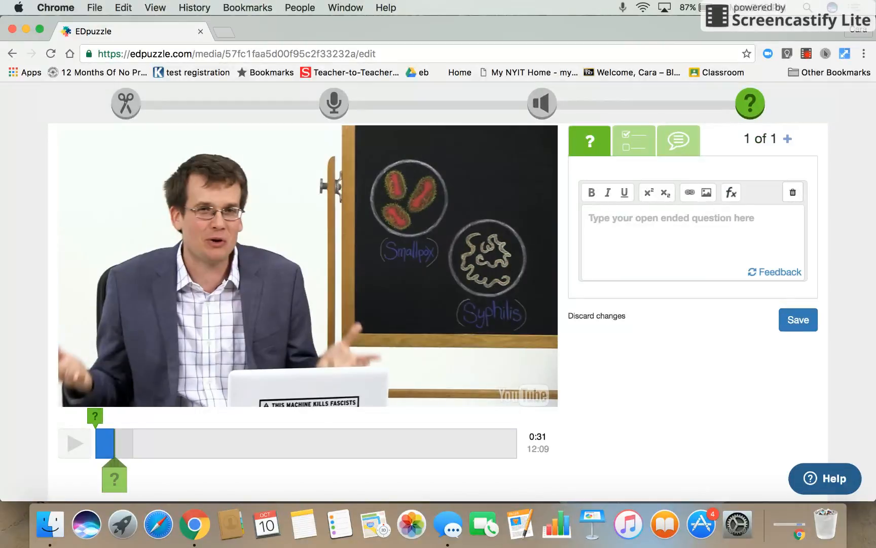
pyautogui.click(634, 140)
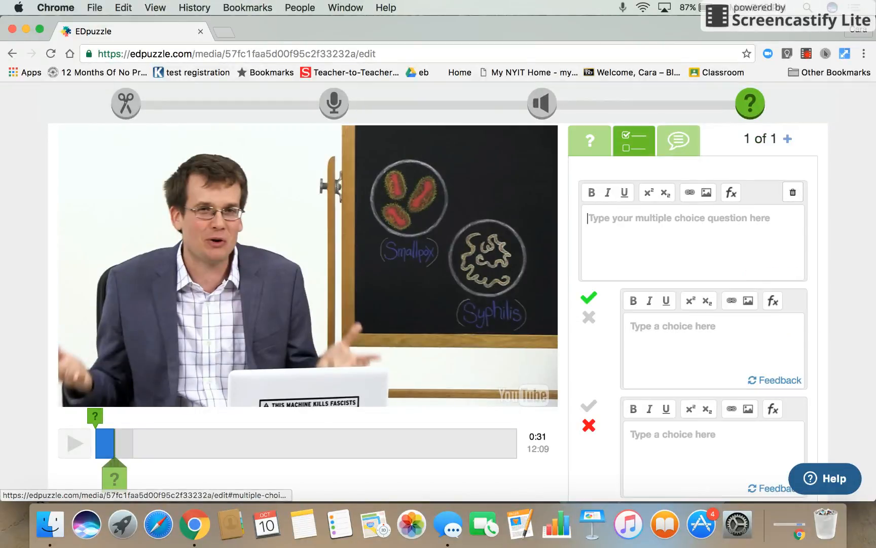
# - Enter the question text "What is one disease that resulted from the Columbian Exchange?"
pyautogui.write('Wat')
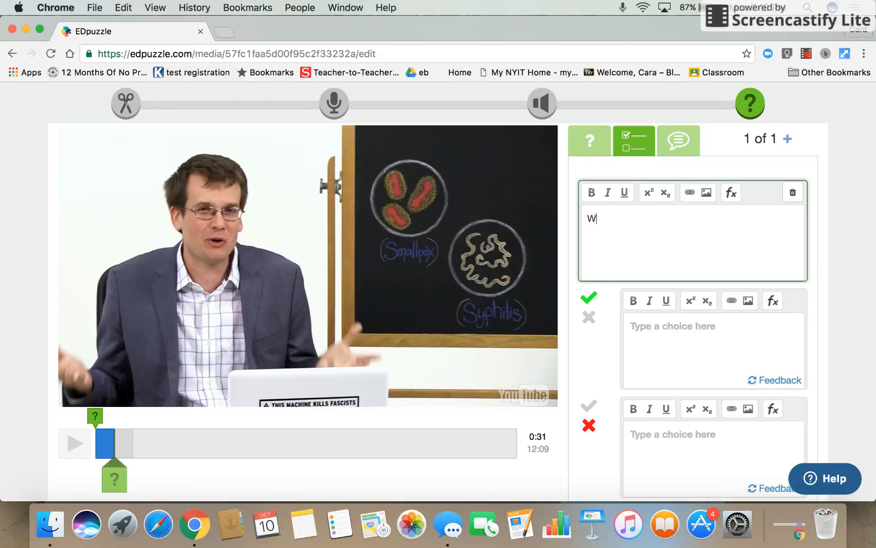
pyautogui.press('BackSpace')
pyautogui.press('BackSpace')
pyautogui.write('hat is one disease that res')
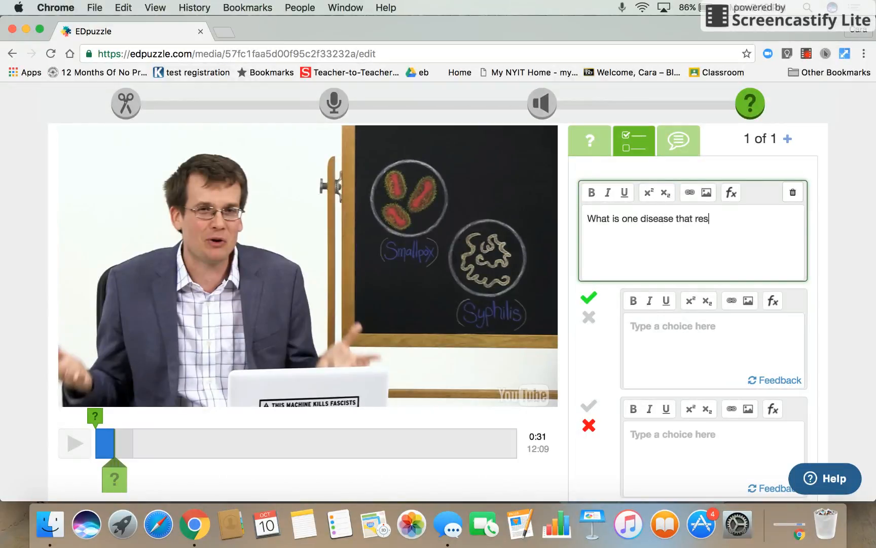
pyautogui.write('ulted from the Co')
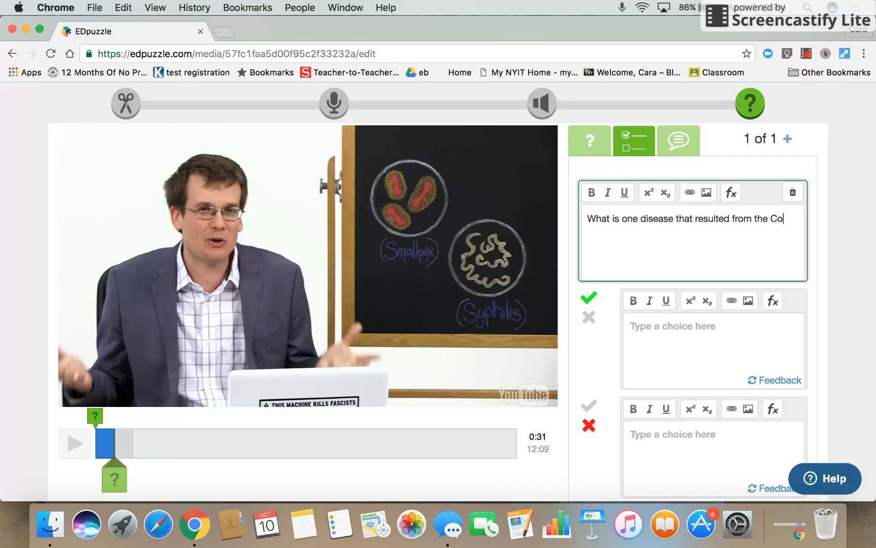
pyautogui.write('lumbian Exchange.')
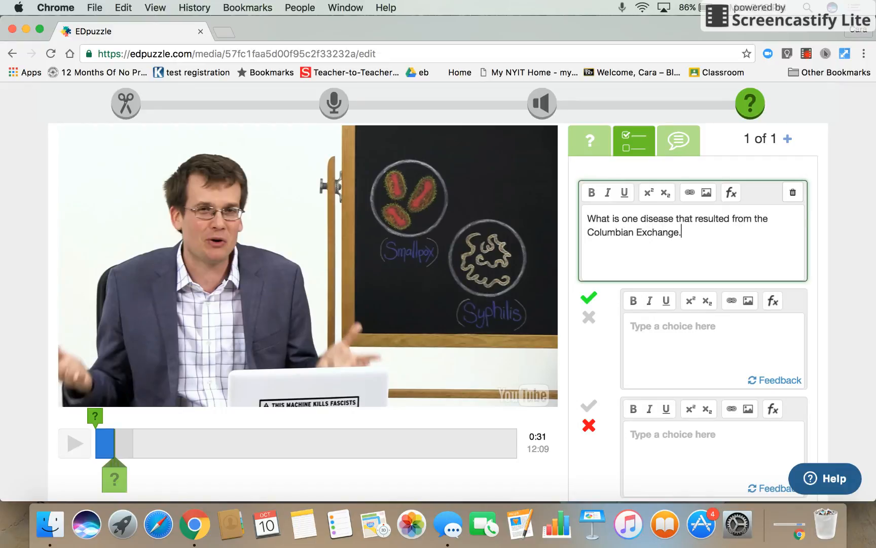
pyautogui.press('BackSpace')
pyautogui.write('?')
# - Look over the answer fields and try to save the multiple-choice question with its choices left blank
pyautogui.scroll(-5, 438, 309)
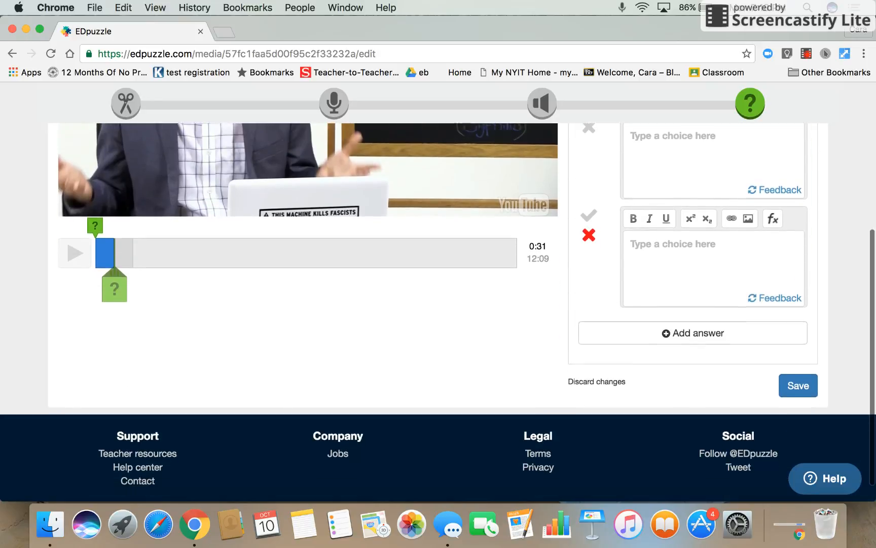
pyautogui.scroll(2, 439, 305)
pyautogui.scroll(1, 438, 304)
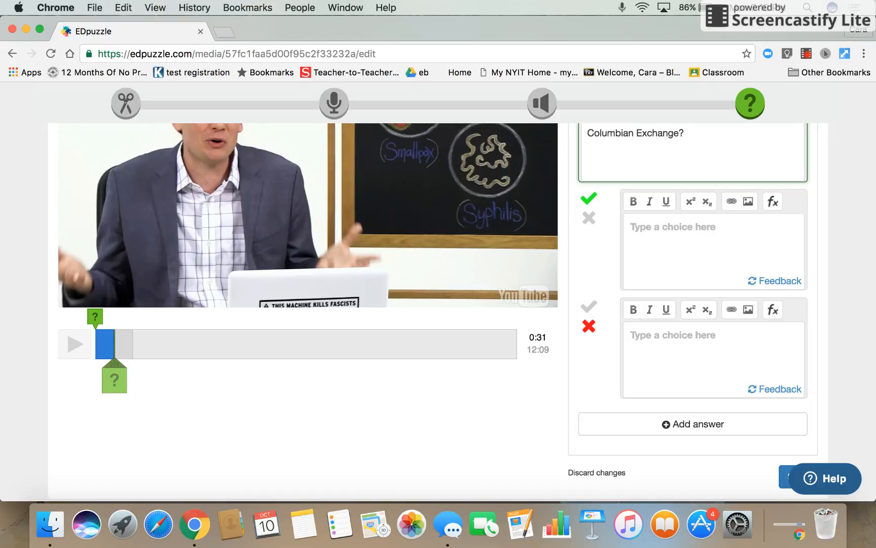
pyautogui.scroll(3, 439, 312)
pyautogui.scroll(-5, 438, 312)
pyautogui.click(798, 360)
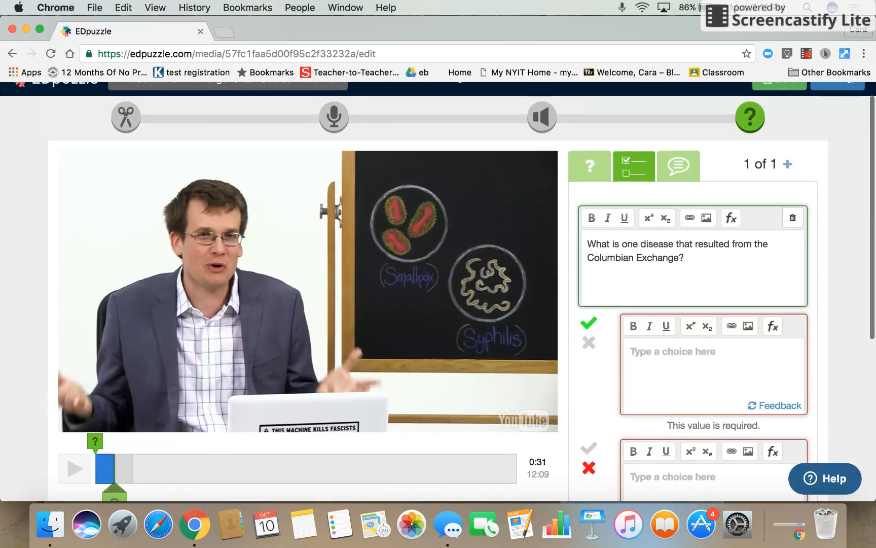
pyautogui.scroll(-2, 439, 312)
pyautogui.scroll(3, 438, 312)
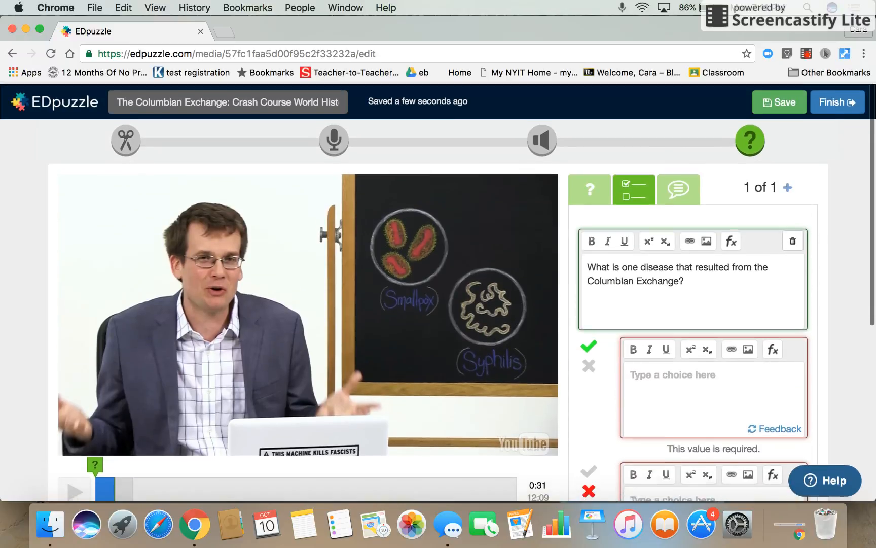
pyautogui.click(838, 100)
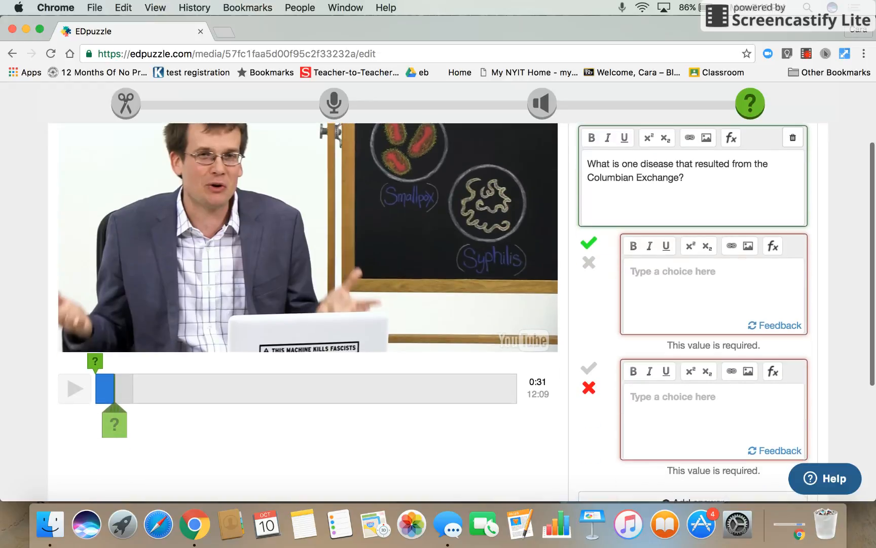
# - Enter "smallpox" as the correct choice and "the common cold" as the incorrect choice
pyautogui.write('smallpox')
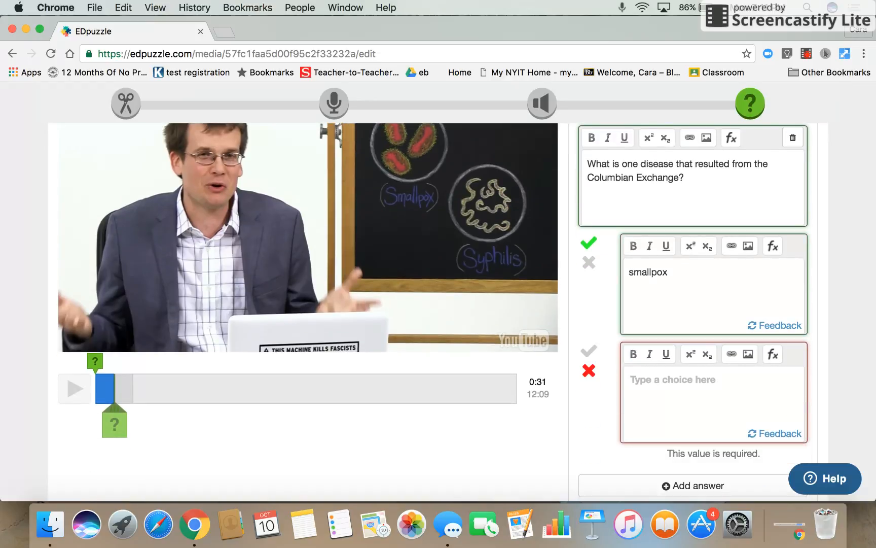
pyautogui.press('Tab')
pyautogui.write('the c')
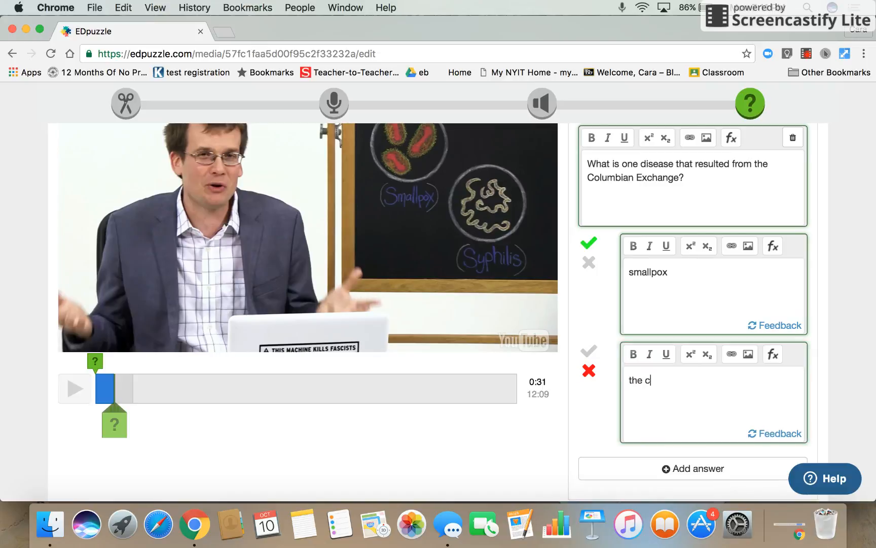
pyautogui.write('ommon cold')
pyautogui.scroll(3, 439, 293)
pyautogui.scroll(-1, 438, 292)
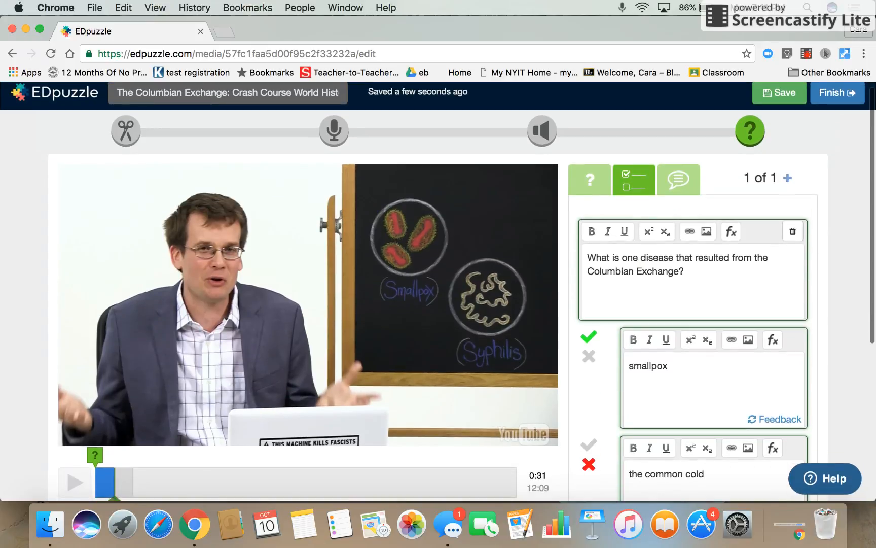
# - Finish the lesson and assign it to the class Social Studies W 3/4 with Prevent skipping enabled
pyautogui.click(838, 95)
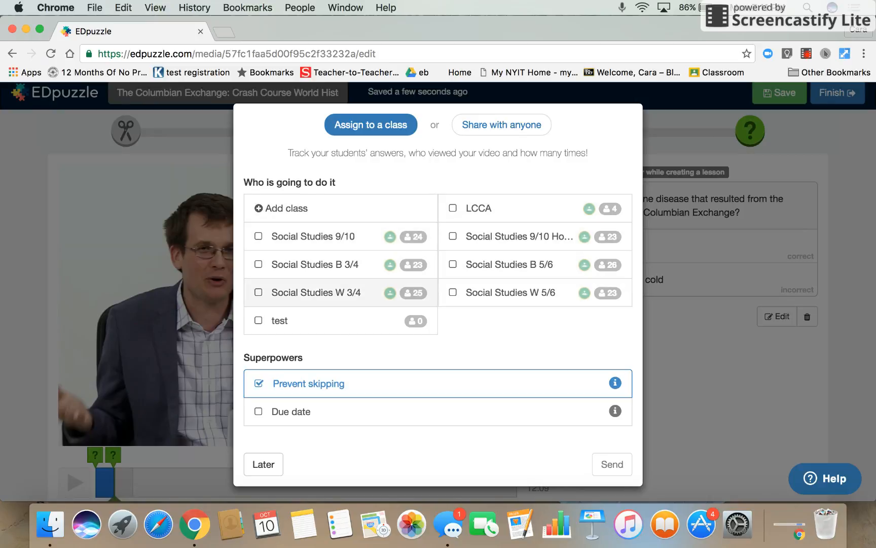
pyautogui.click(259, 293)
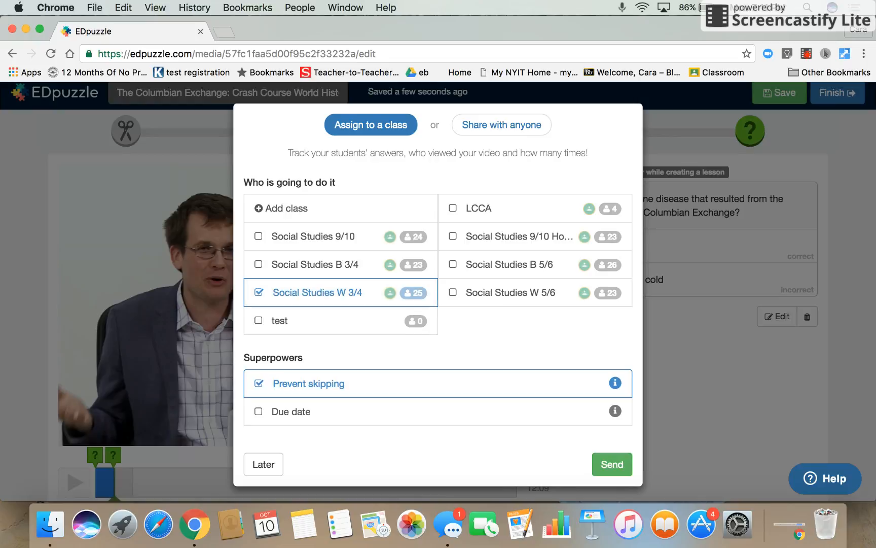
pyautogui.scroll(-1, 438, 295)
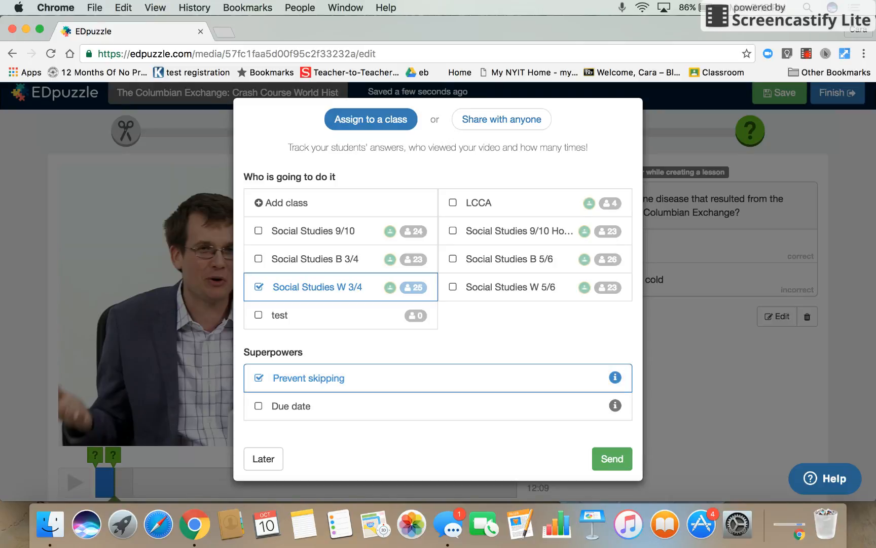
pyautogui.click(612, 458)
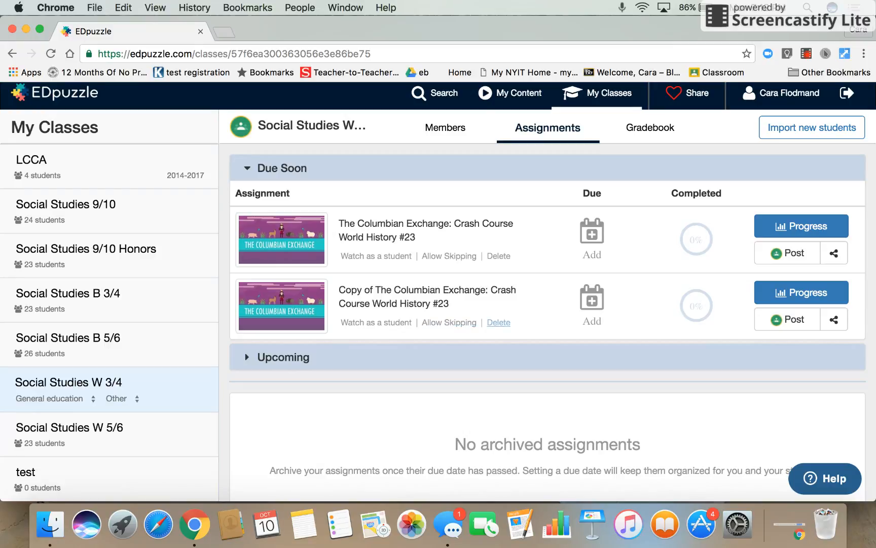
# - Delete the assignment "Copy of The Columbian Exchange: Crash Course World History #23" from the class and confirm its removal
pyautogui.click(498, 322)
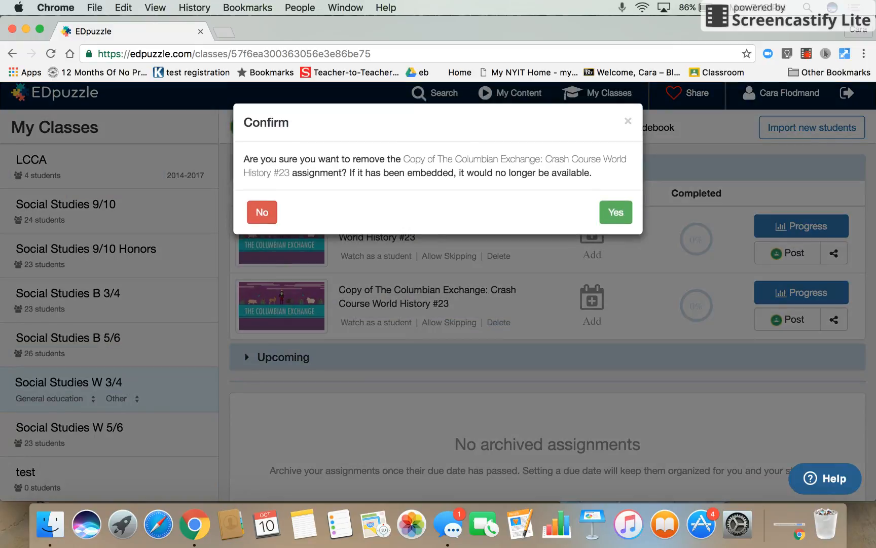
pyautogui.click(616, 212)
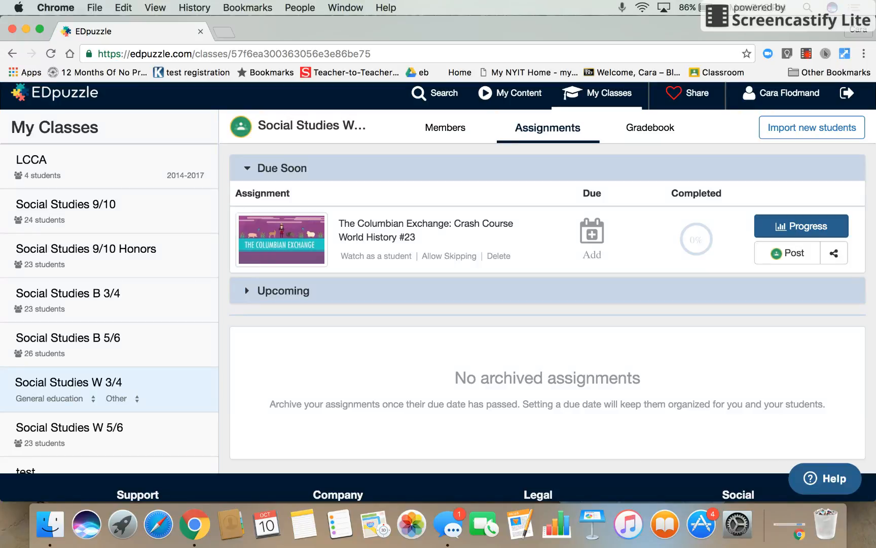
# - Open the progress report of the Columbian Exchange assignment and examine the results by student and by question
pyautogui.click(801, 225)
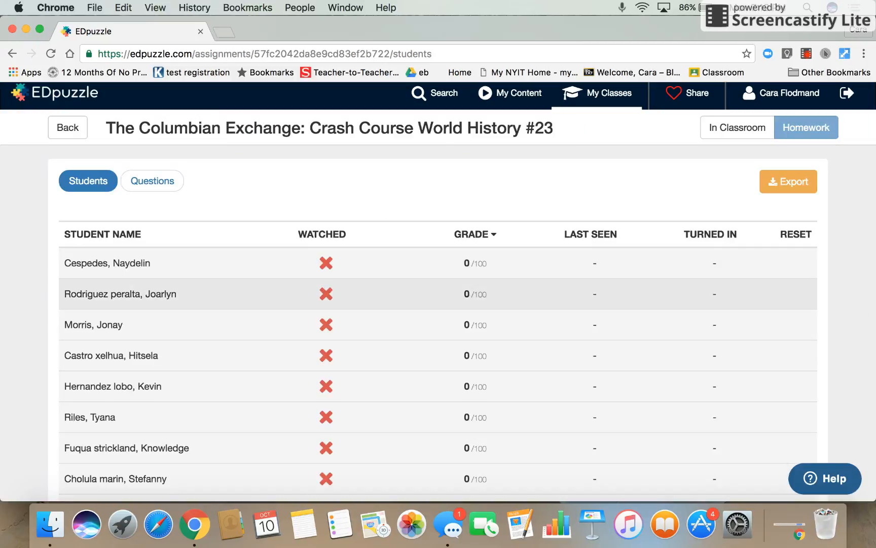
pyautogui.scroll(-3, 438, 289)
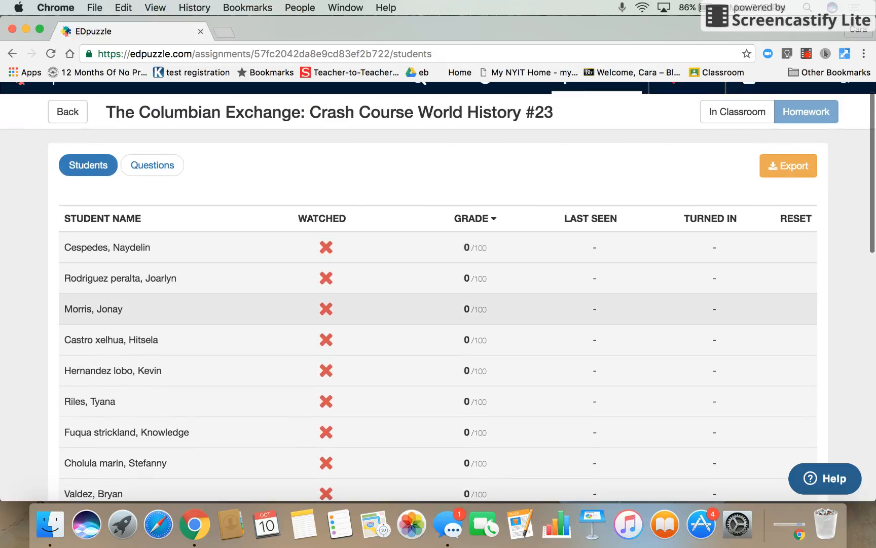
pyautogui.moveTo(326, 247)
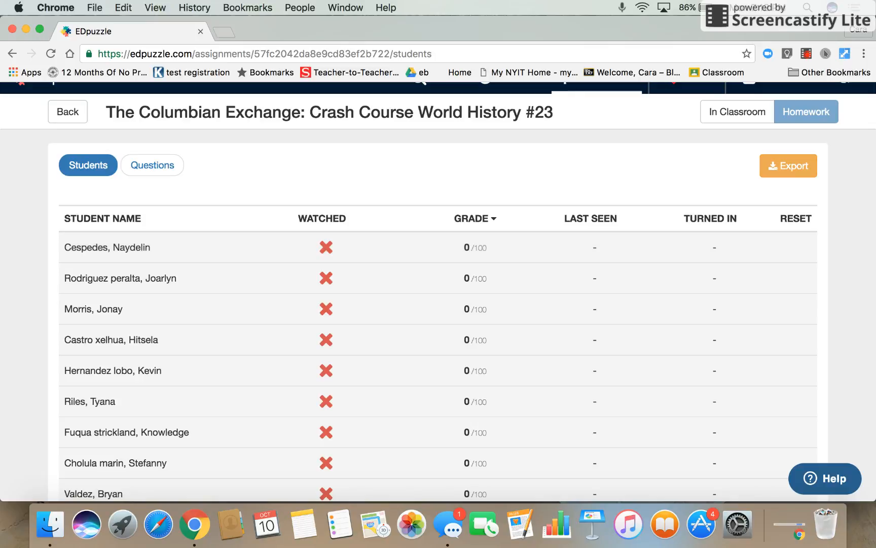
pyautogui.scroll(-12, 439, 290)
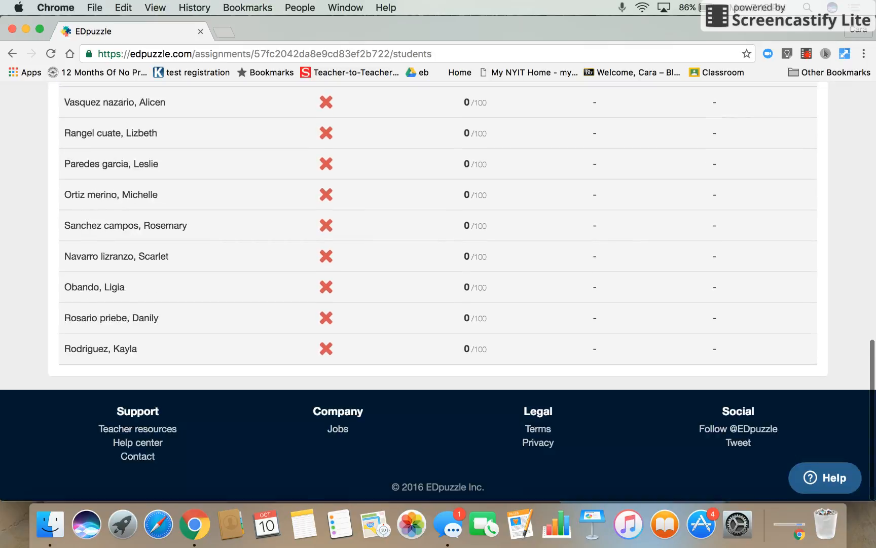
pyautogui.scroll(12, 439, 289)
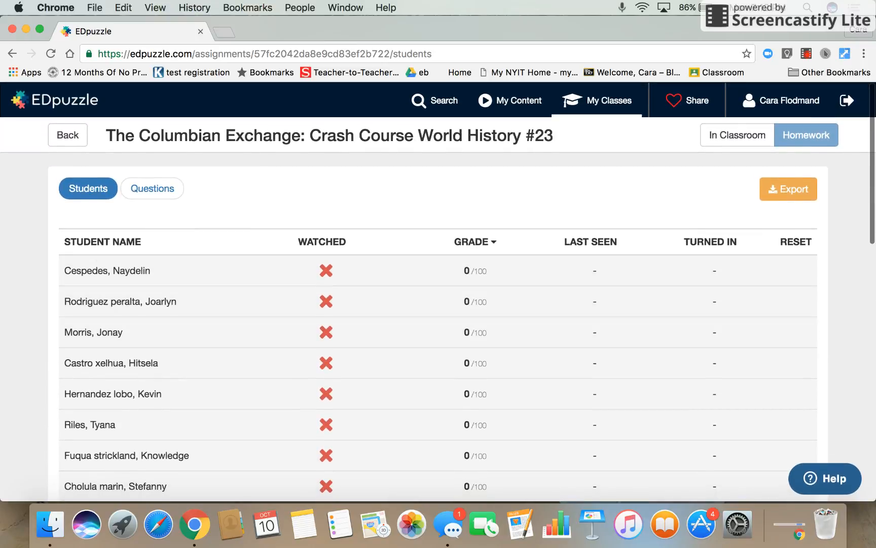
pyautogui.click(152, 188)
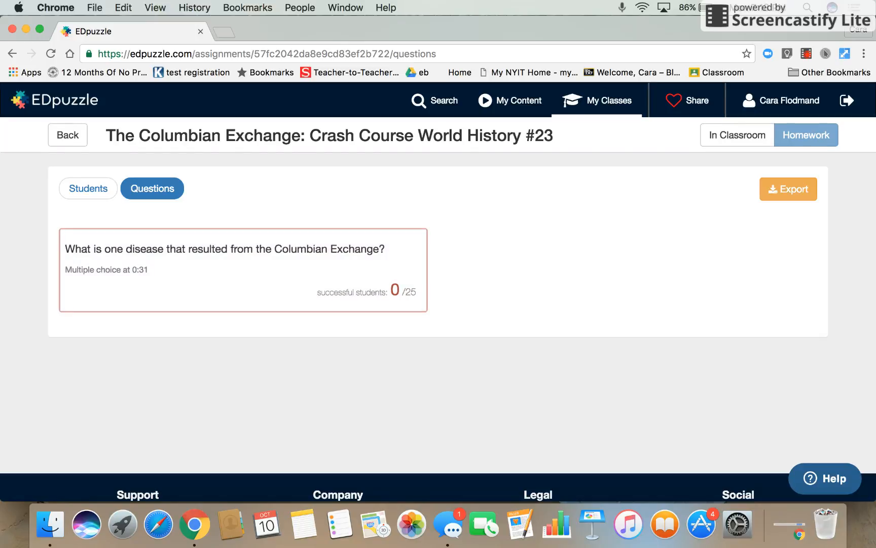
# - Review the Columbian Exchange assignment's question results and return to the class's assignment list
pyautogui.scroll(-3, 438, 292)
pyautogui.scroll(3, 438, 292)
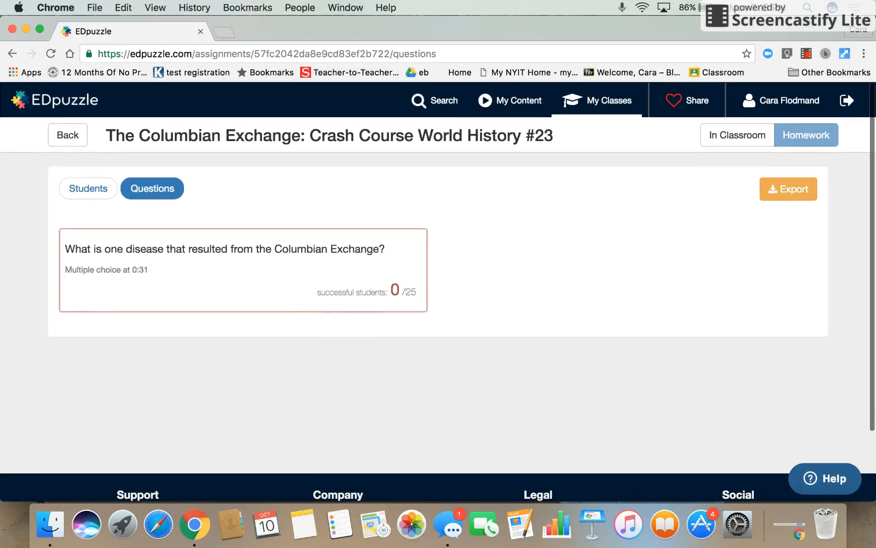
pyautogui.click(67, 135)
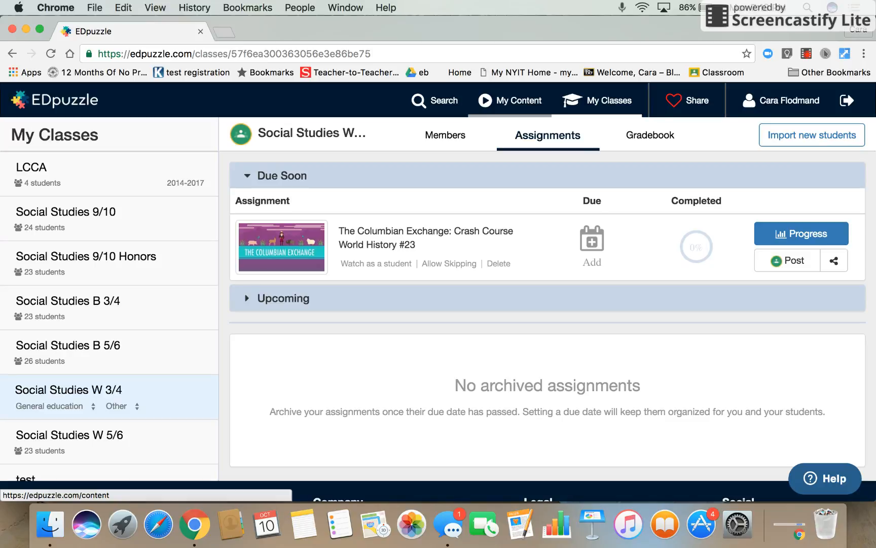
# - Start a new students project from My Content, examine the blank project form's fields, and return without saving
pyautogui.click(510, 100)
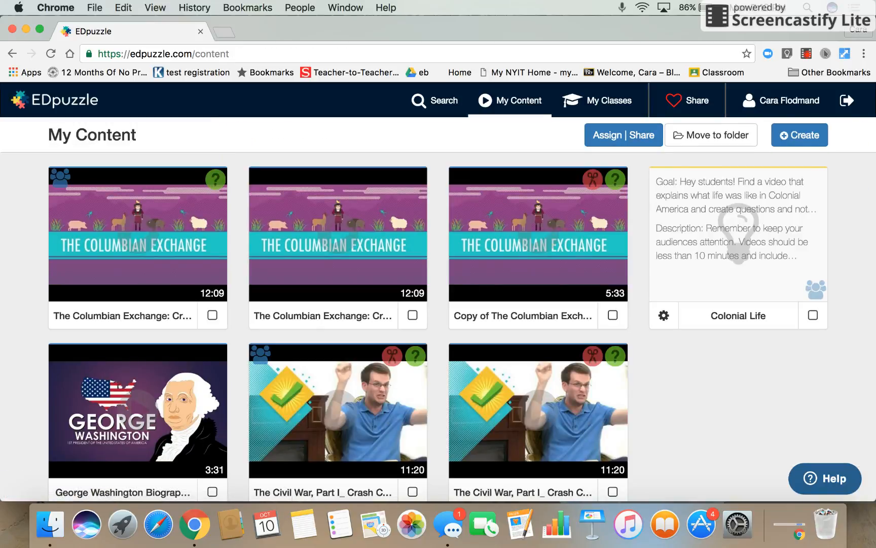
pyautogui.click(800, 135)
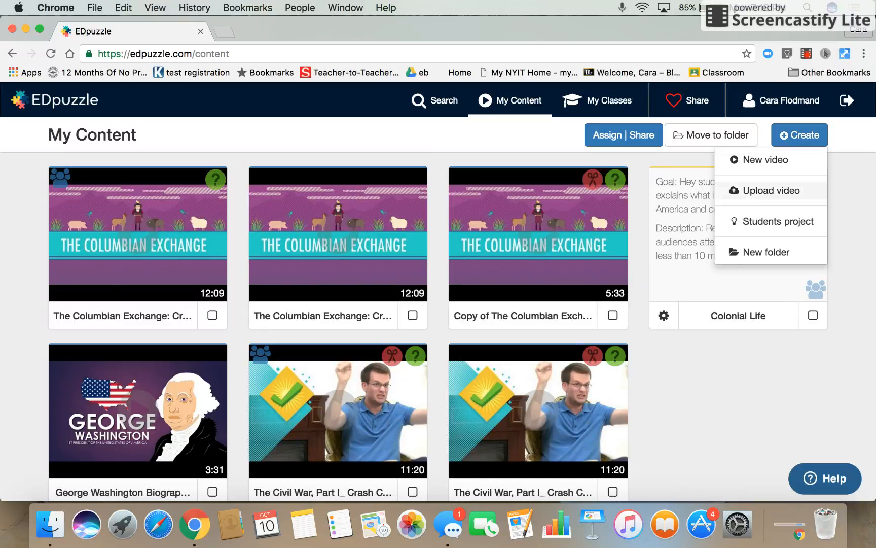
pyautogui.click(779, 221)
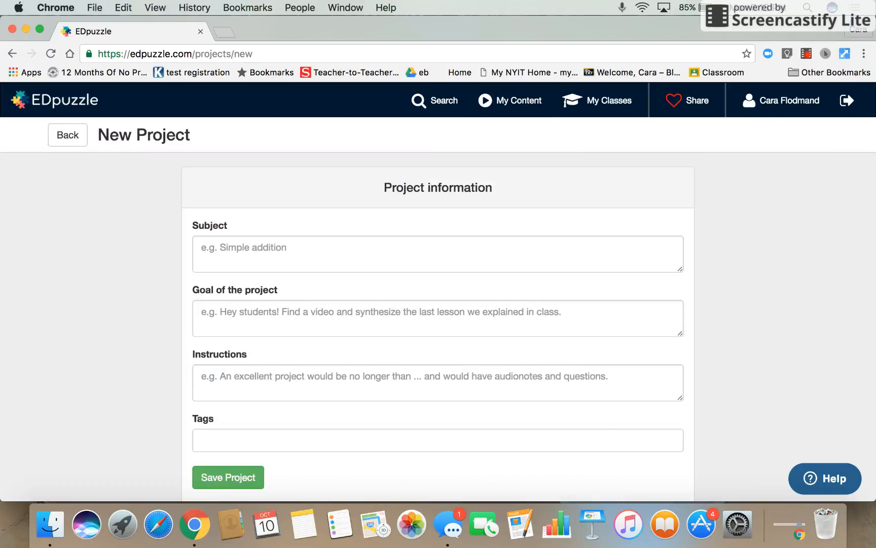
pyautogui.scroll(-2, 439, 291)
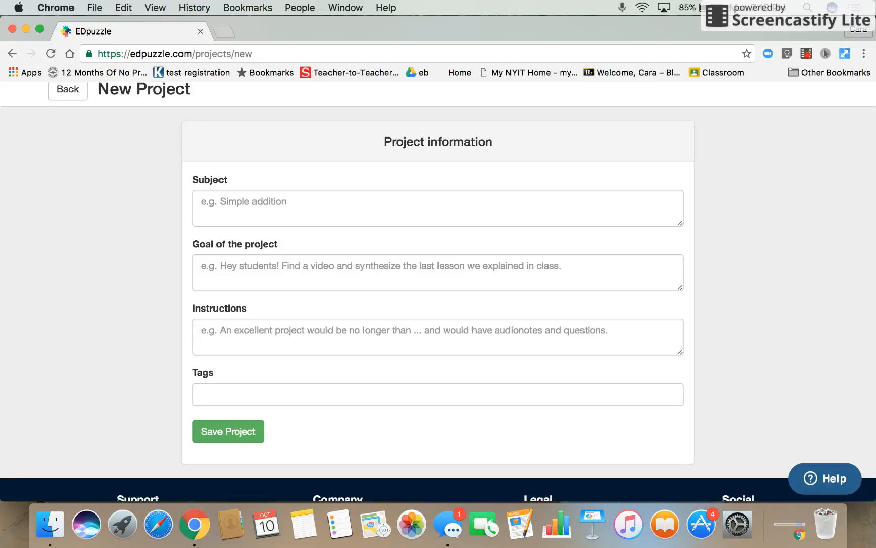
pyautogui.scroll(1, 438, 292)
pyautogui.scroll(-3, 438, 291)
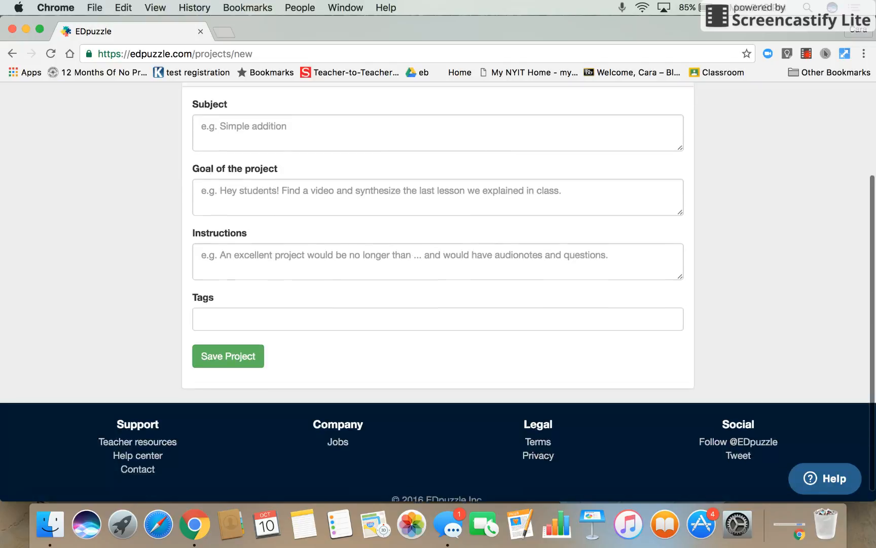
pyautogui.scroll(5, 438, 291)
pyautogui.click(68, 135)
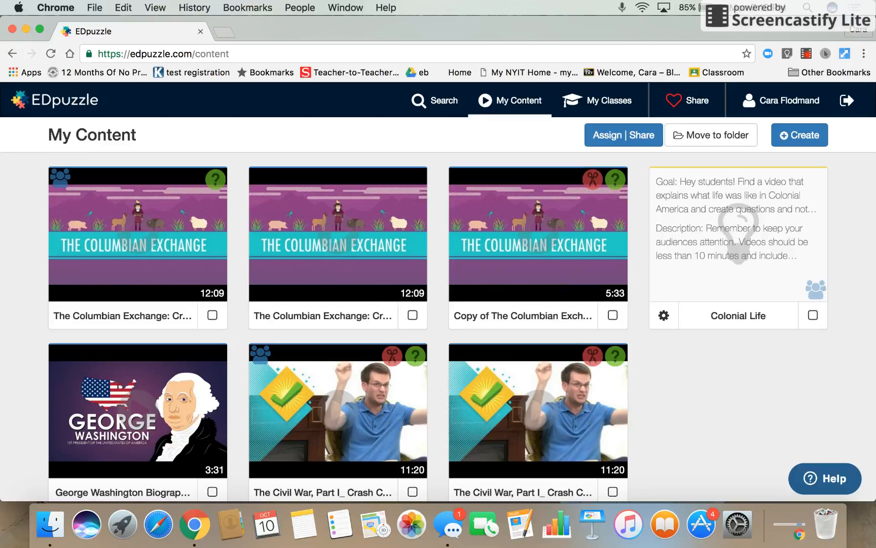
# - Open the Colonial Life project for editing, read its subject, goal and instructions, and go back to My Content
pyautogui.click(664, 315)
pyautogui.click(687, 271)
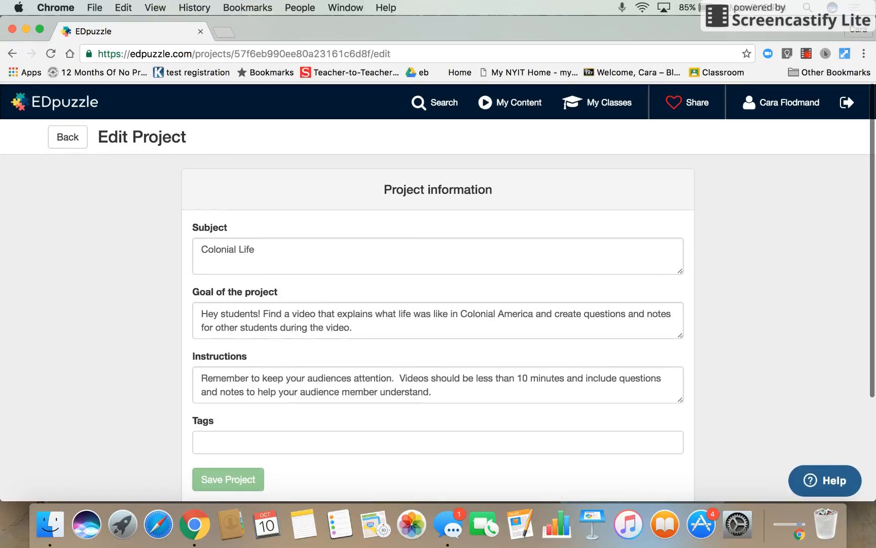
pyautogui.scroll(-2, 438, 291)
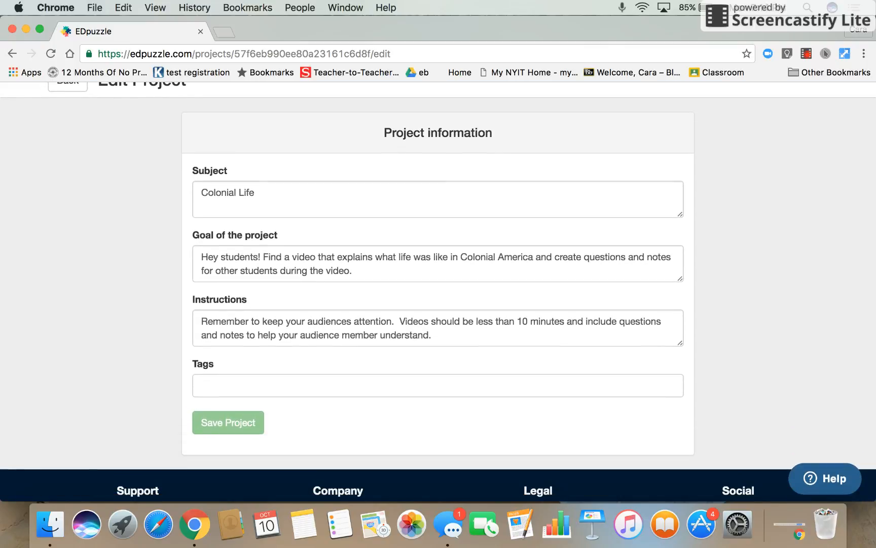
pyautogui.scroll(-1, 438, 291)
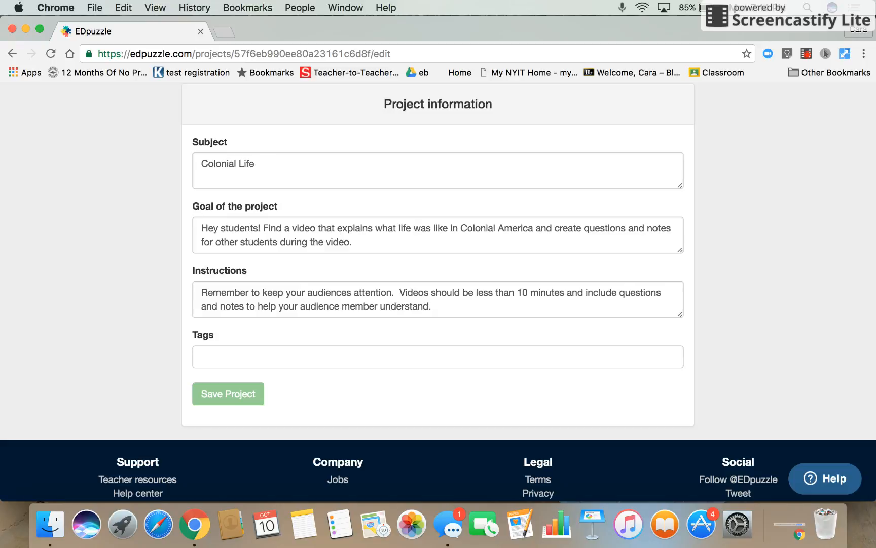
pyautogui.scroll(3, 439, 291)
pyautogui.scroll(-2, 438, 291)
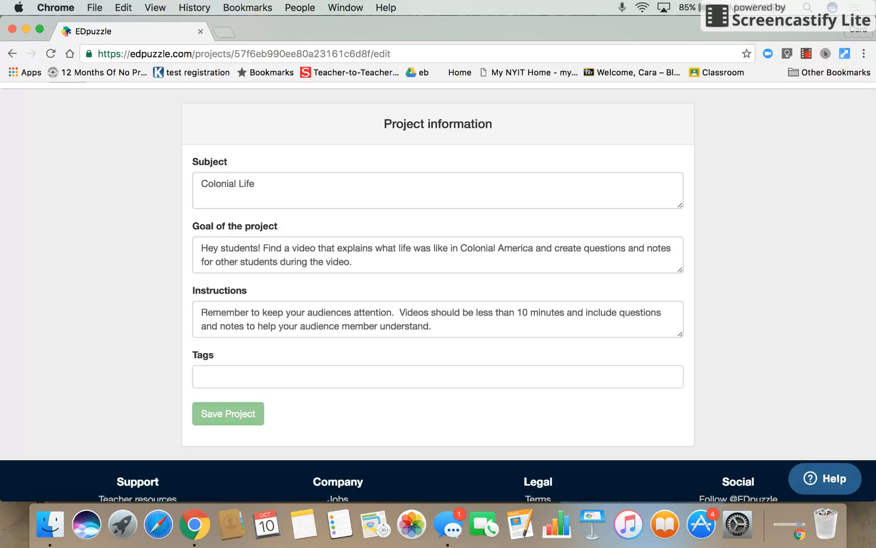
pyautogui.scroll(-1, 438, 291)
pyautogui.scroll(3, 438, 291)
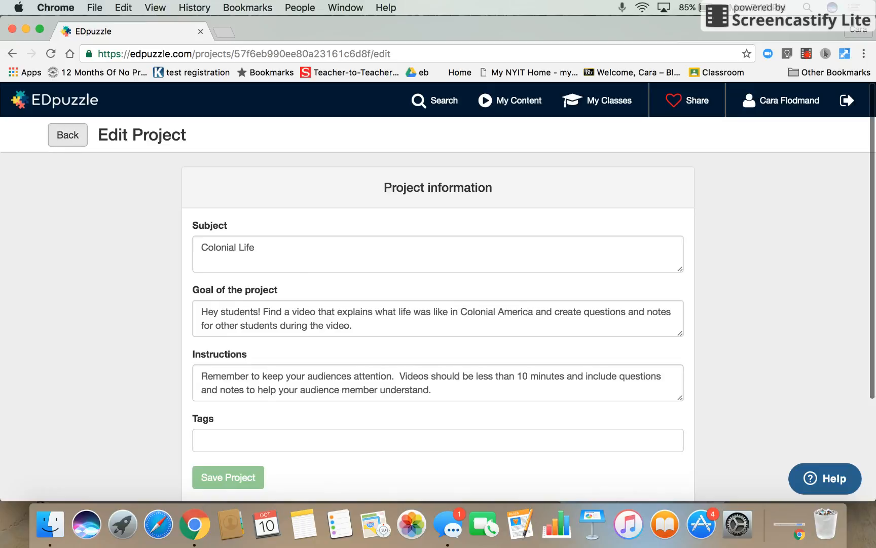
pyautogui.scroll(-1, 438, 293)
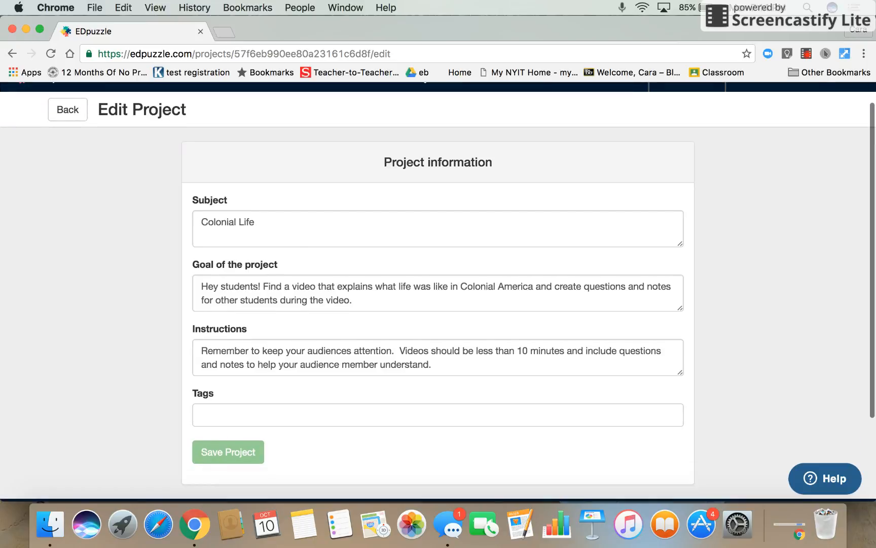
pyautogui.scroll(-1, 438, 291)
pyautogui.scroll(2, 439, 291)
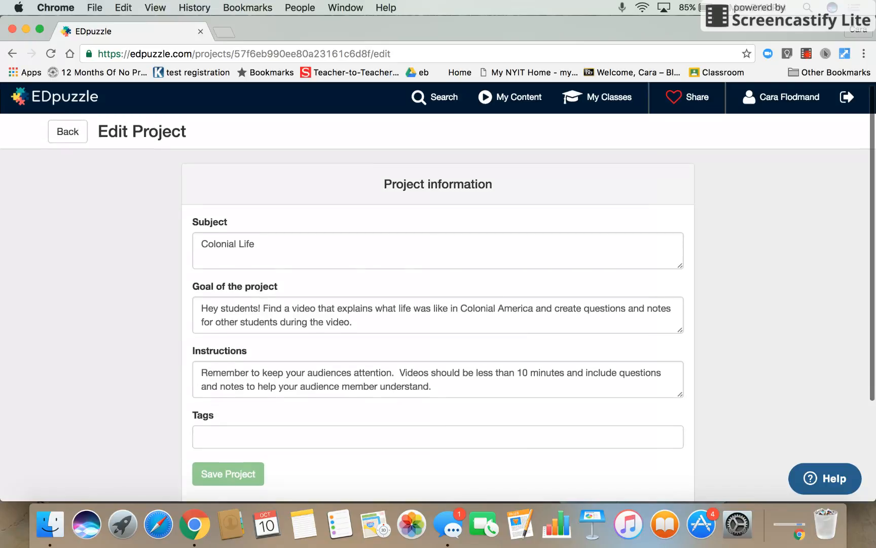
pyautogui.scroll(-1, 68, 135)
pyautogui.scroll(1, 68, 135)
pyautogui.click(67, 135)
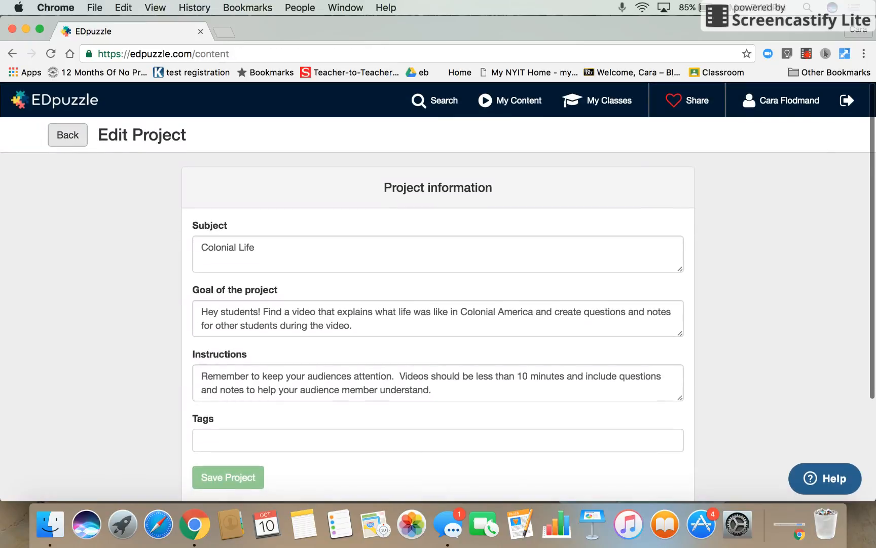
# - Assign the Colonial Life project to the class Social Studies W 3/4 without a due date
pyautogui.click(813, 315)
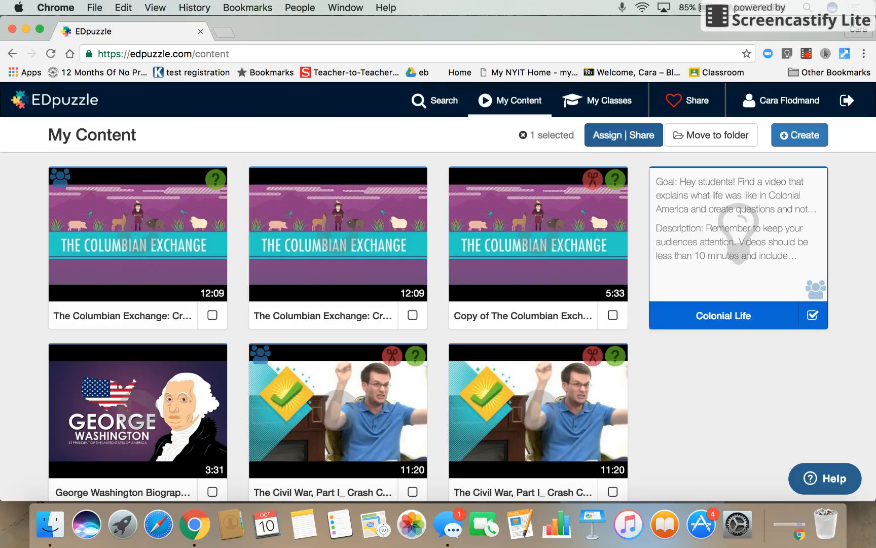
pyautogui.click(624, 135)
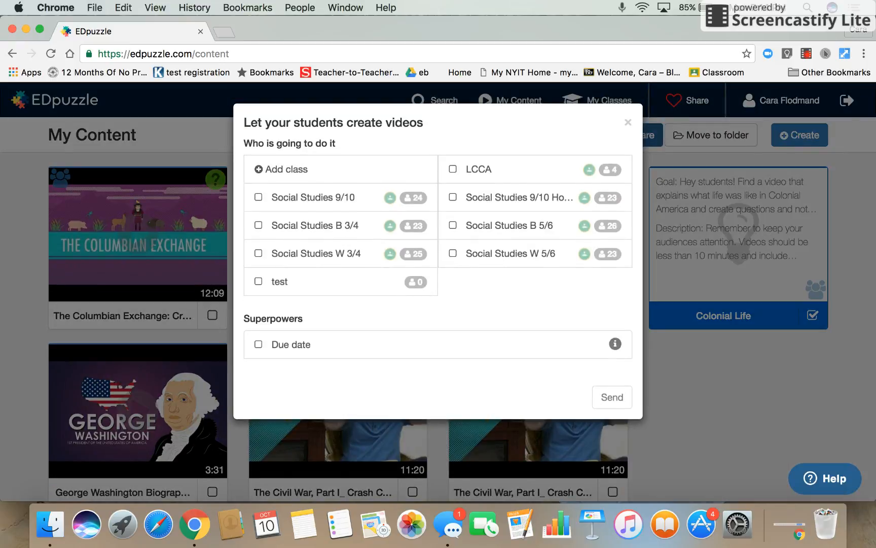
pyautogui.click(328, 251)
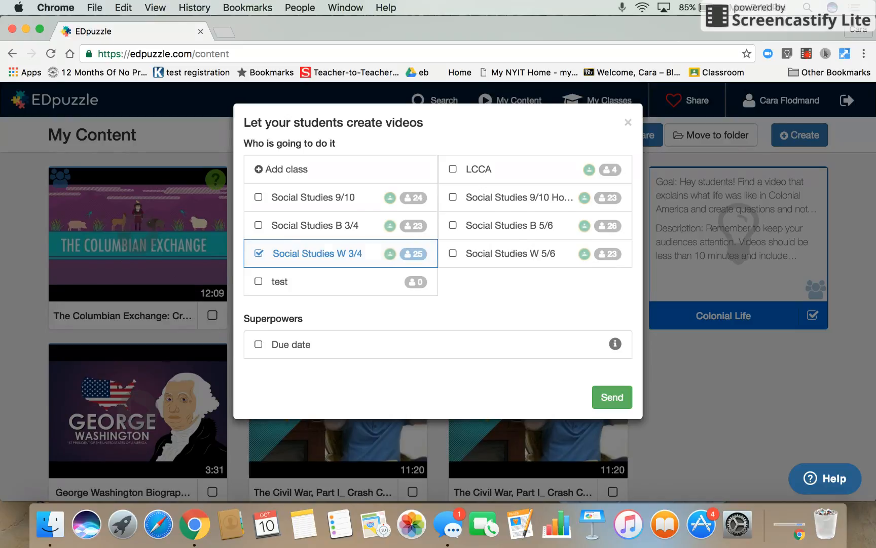
pyautogui.click(612, 397)
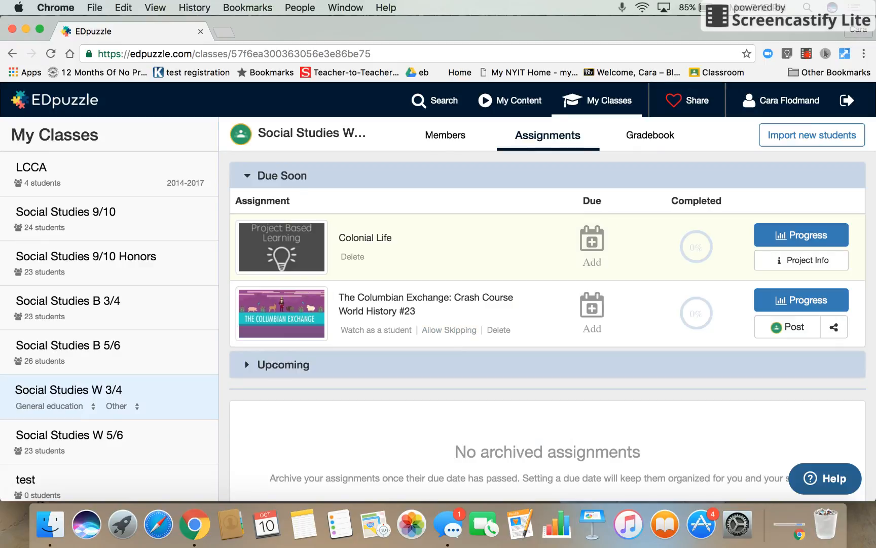
# - Open the Colonial Life project's progress page, examine each student's submission status, and return to the class's assignments
pyautogui.click(801, 235)
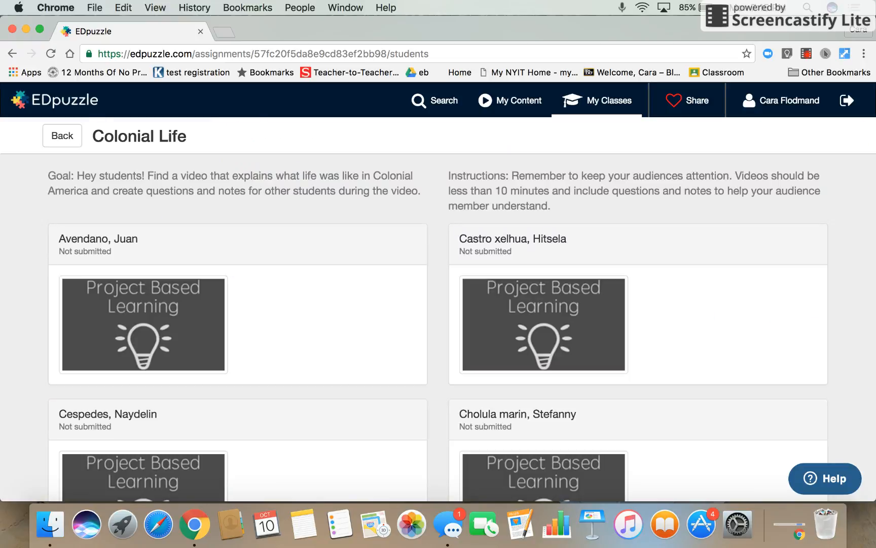
pyautogui.scroll(-1, 438, 291)
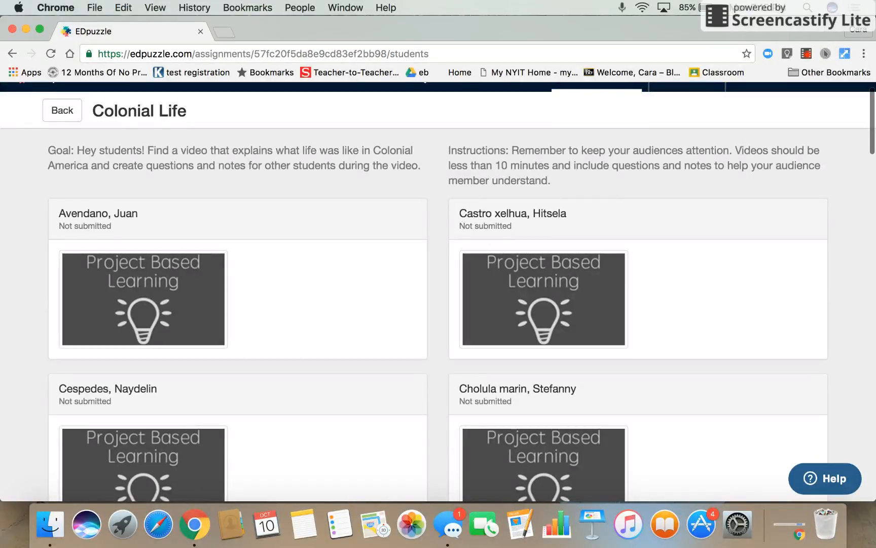
pyautogui.scroll(-10, 438, 292)
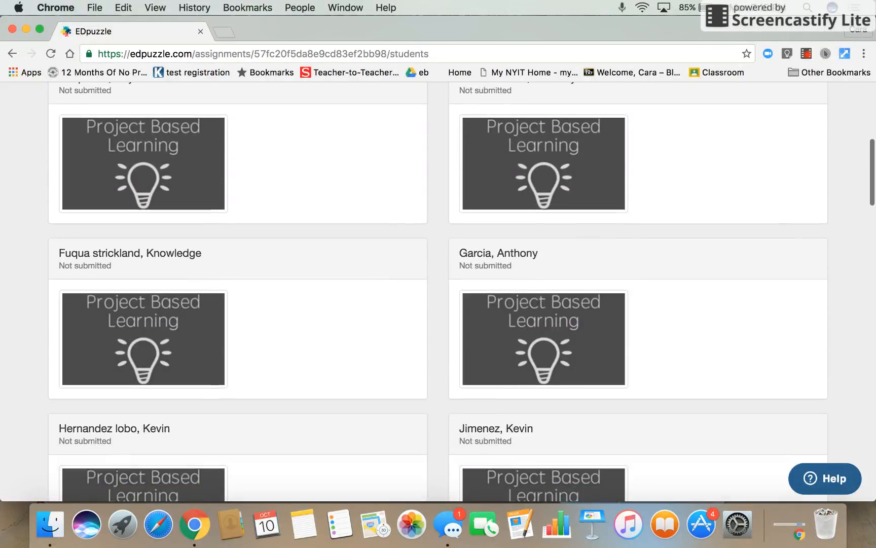
pyautogui.scroll(10, 439, 292)
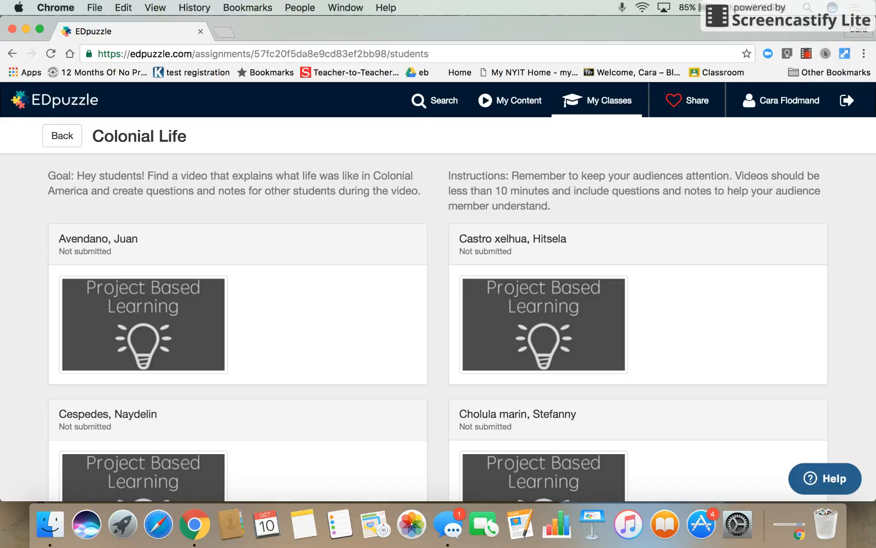
pyautogui.scroll(-3, 438, 292)
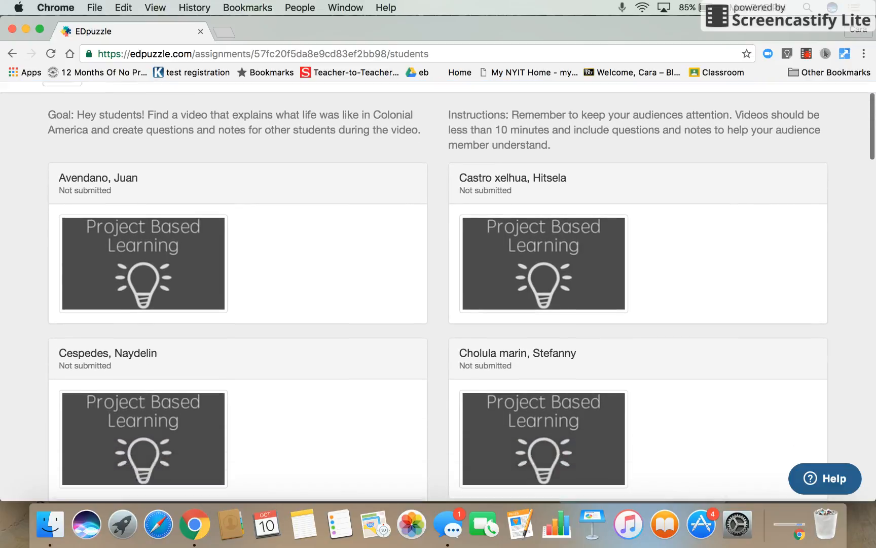
pyautogui.scroll(-5, 438, 292)
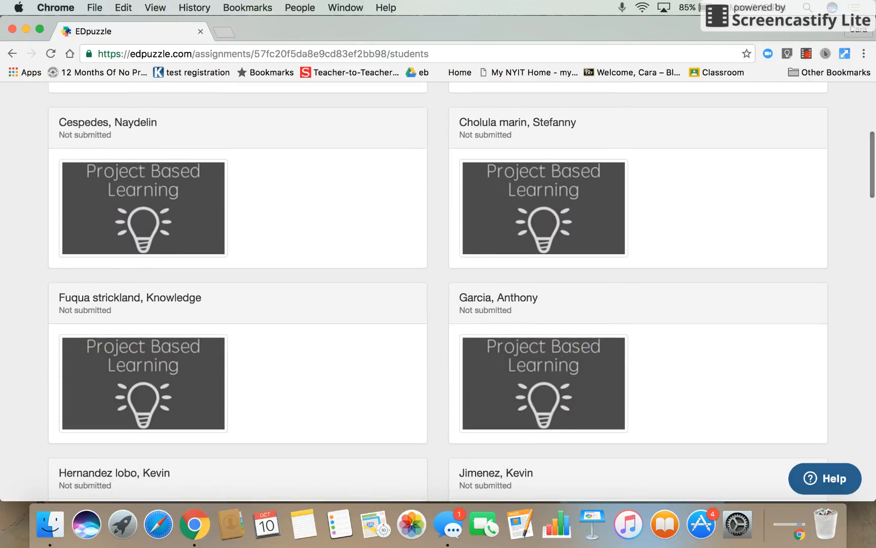
pyautogui.scroll(-3, 439, 292)
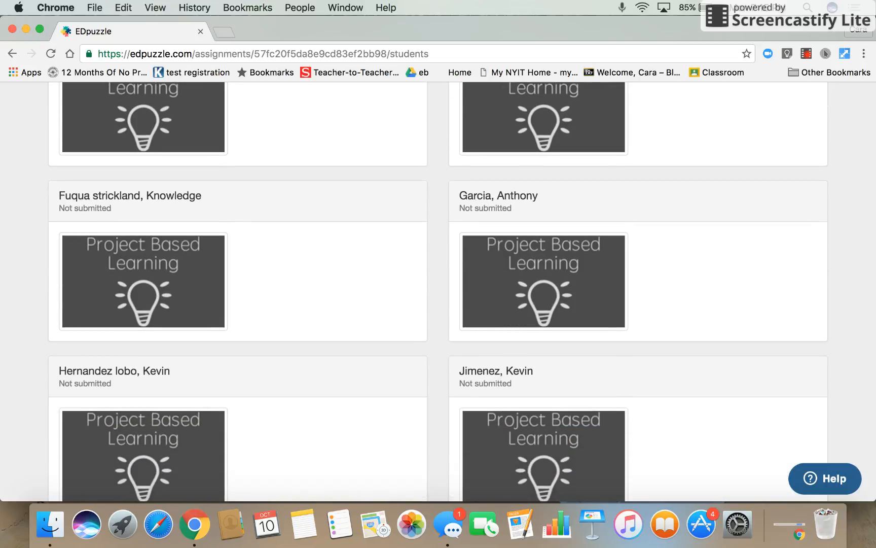
pyautogui.scroll(10, 439, 292)
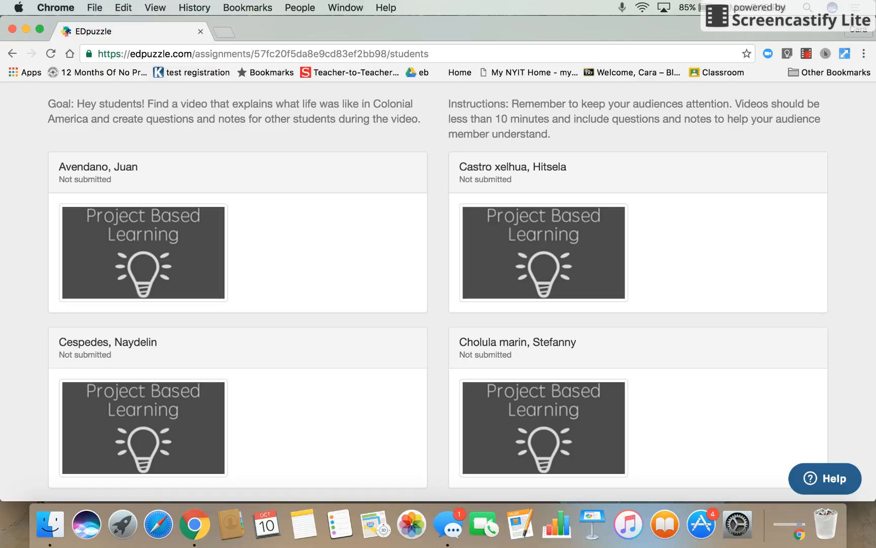
pyautogui.scroll(-3, 438, 289)
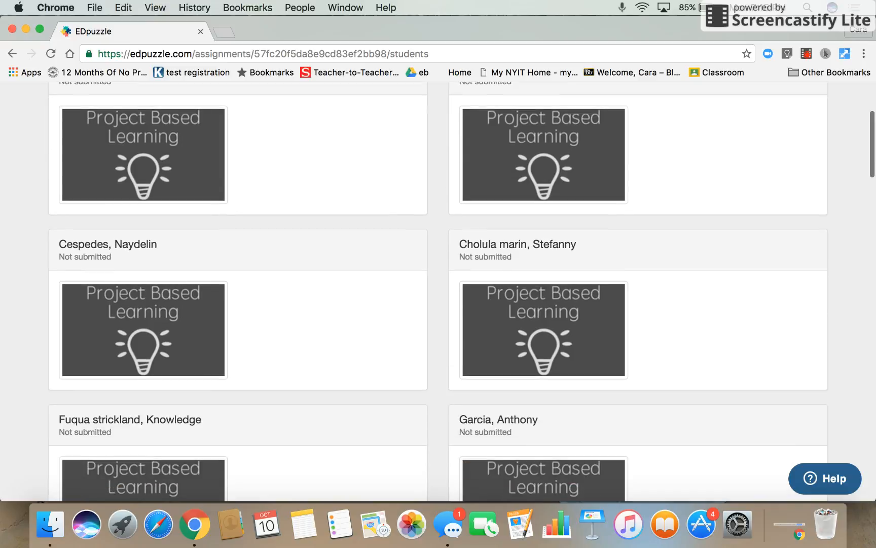
pyautogui.scroll(-5, 438, 292)
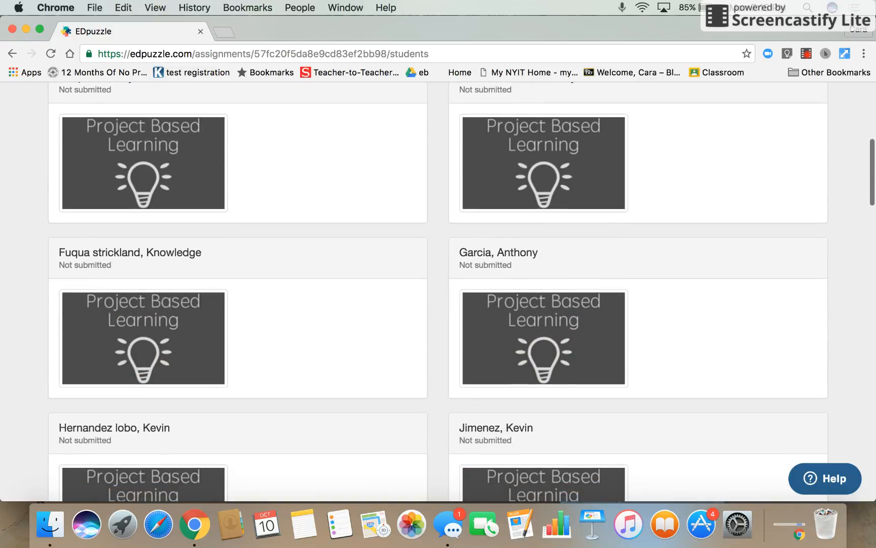
pyautogui.scroll(-4, 438, 291)
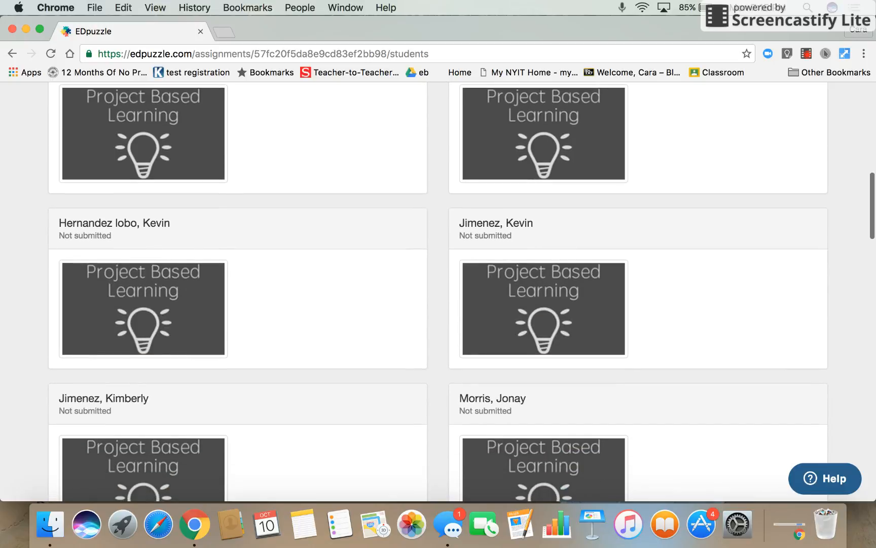
pyautogui.scroll(-18, 439, 292)
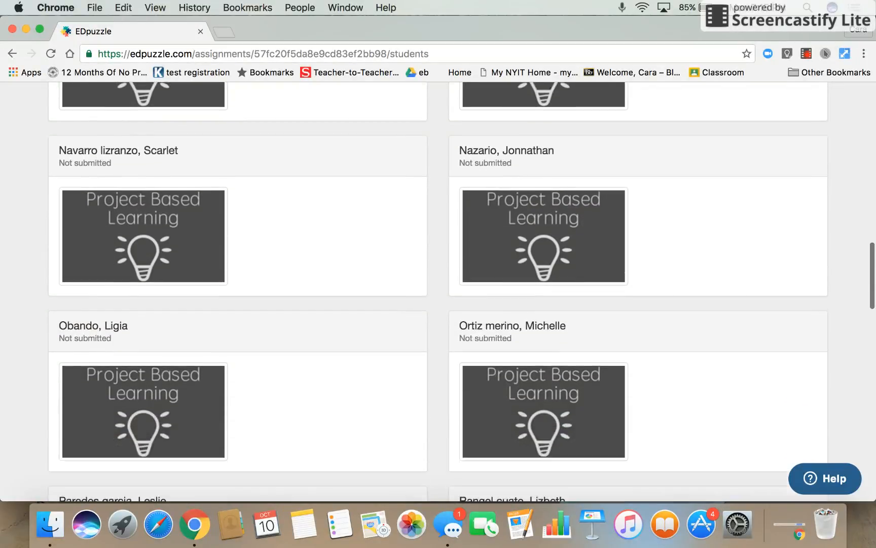
pyautogui.scroll(15, 438, 292)
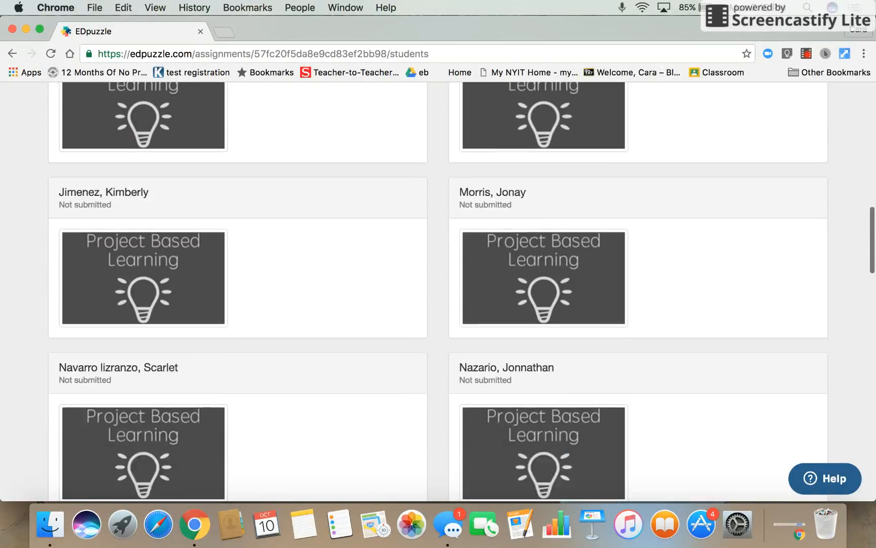
pyautogui.scroll(10, 438, 292)
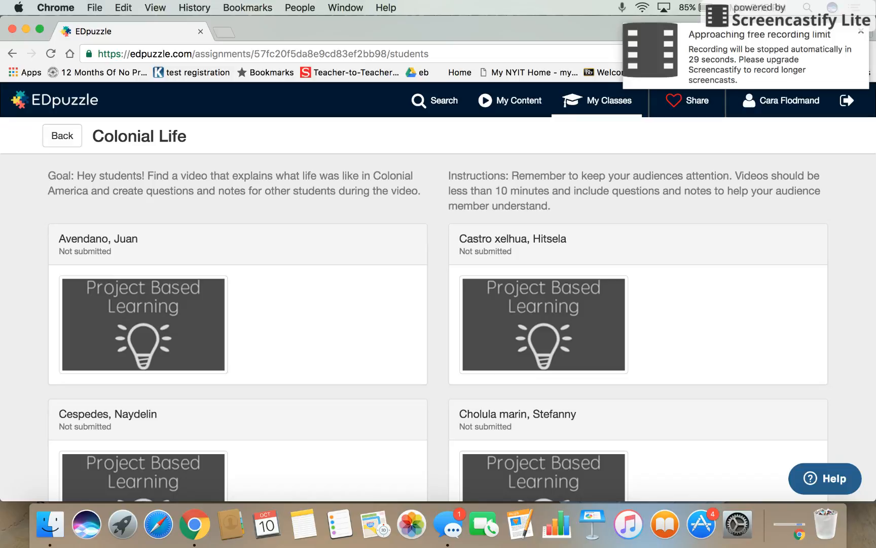
pyautogui.click(62, 135)
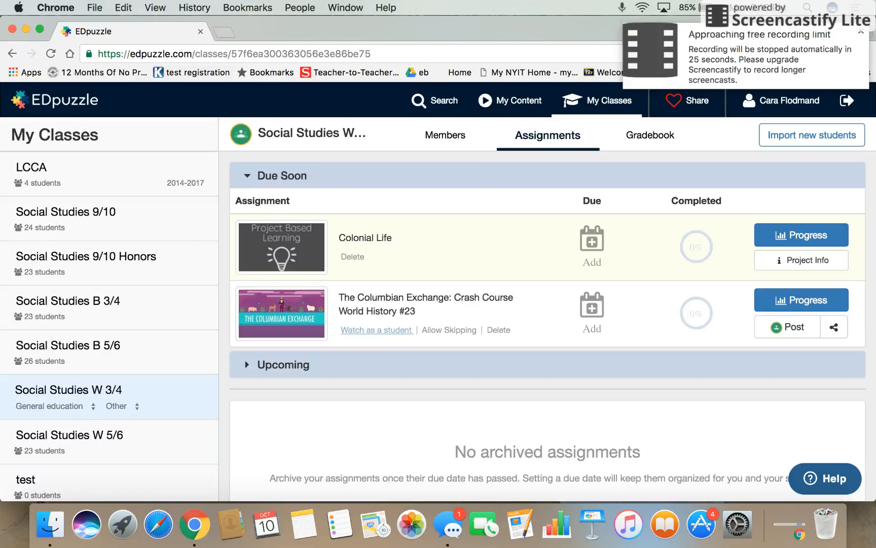
pyautogui.scroll(-1, 438, 290)
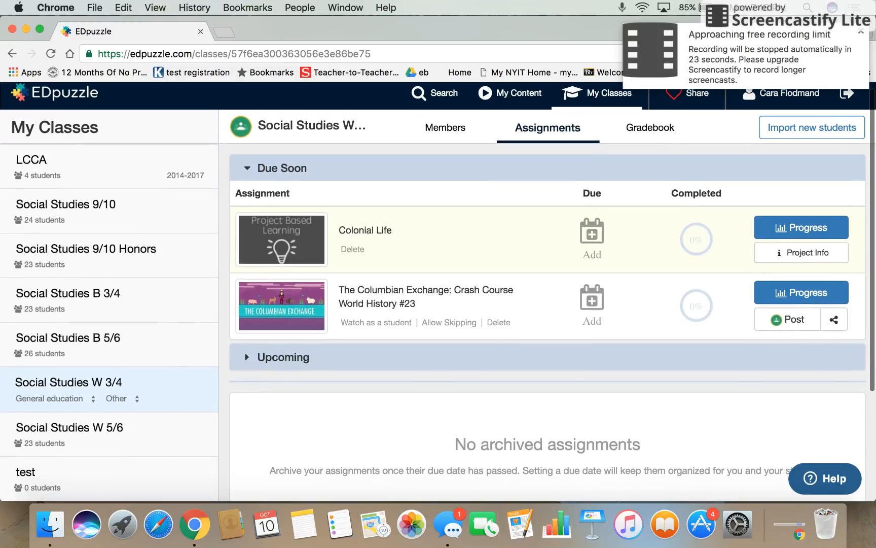